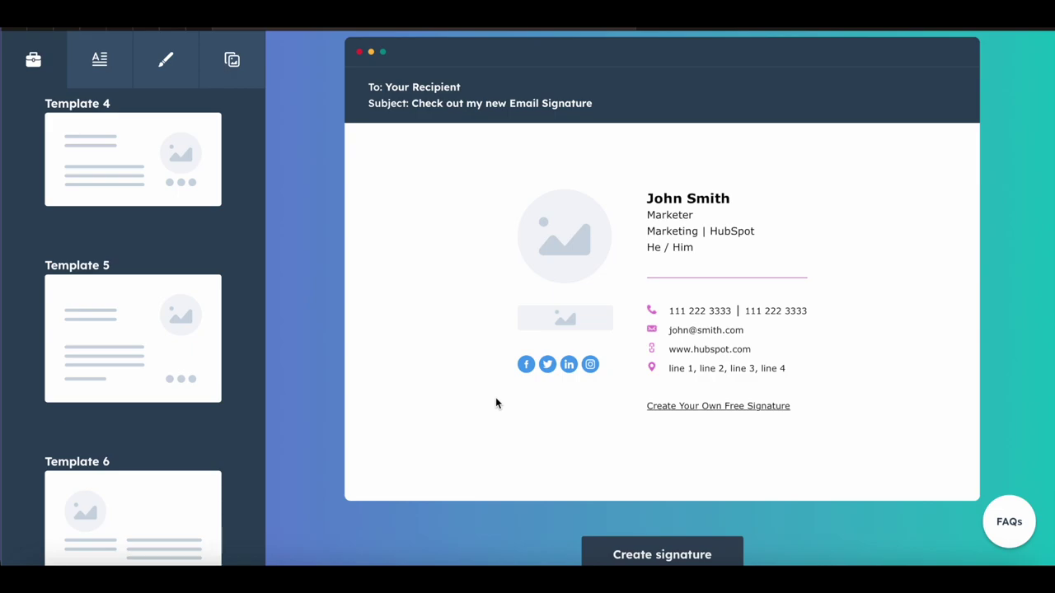
Step: Preview Templates 4, 2 and 3, then settle on Template 1 with the photo on the left
click(129, 139)
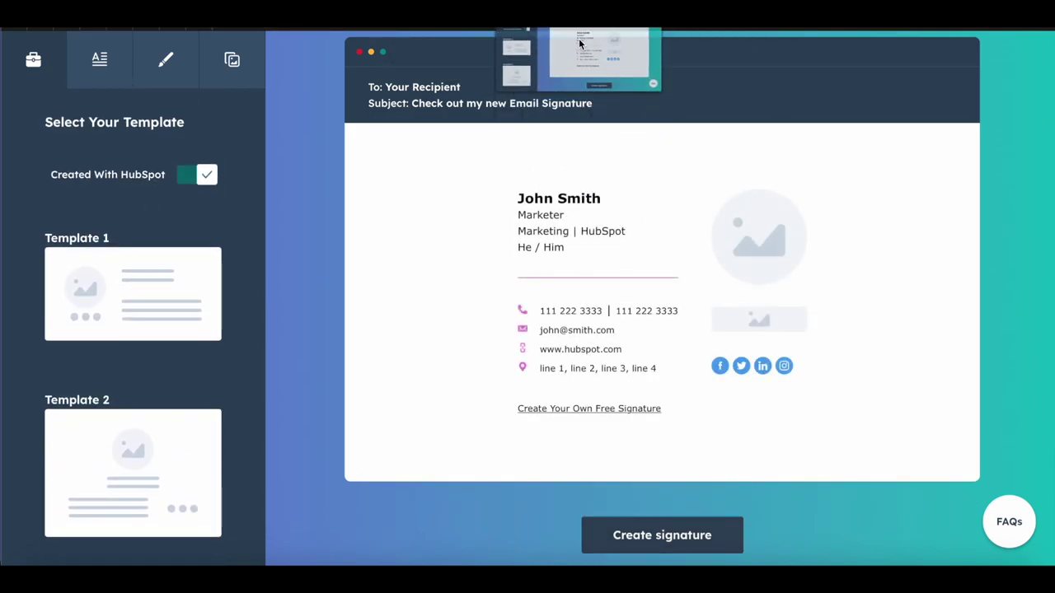
mouse_move(781, 88)
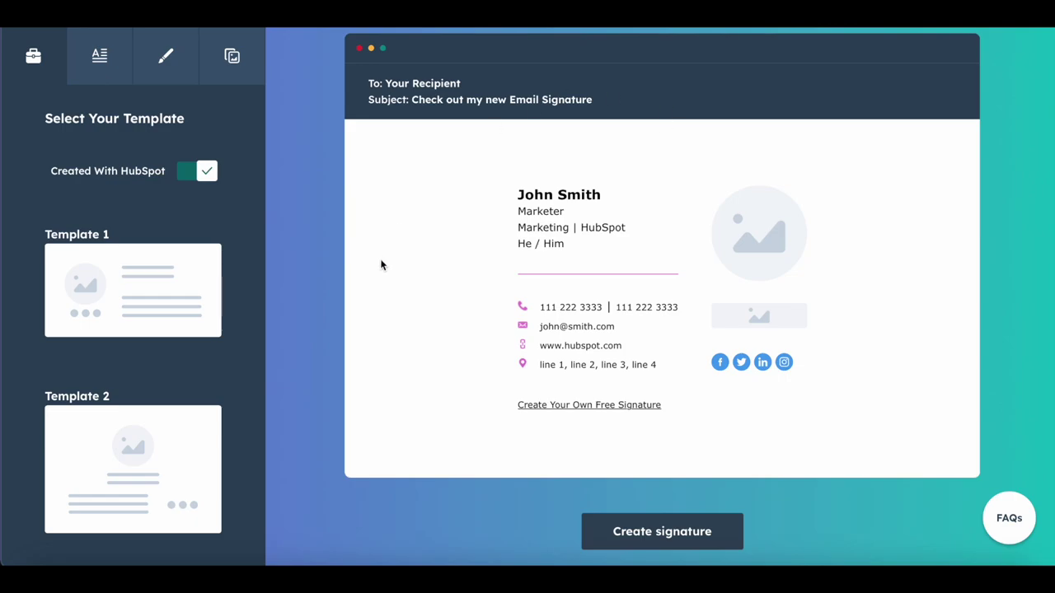
click(137, 285)
click(165, 438)
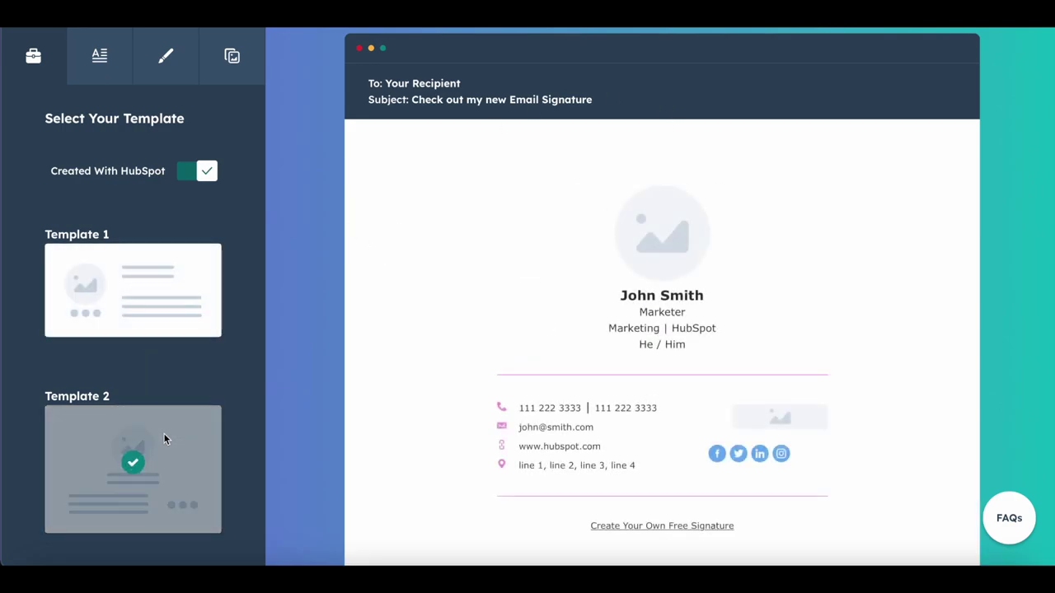
click(151, 303)
scroll(151, 301, down, 3)
click(162, 384)
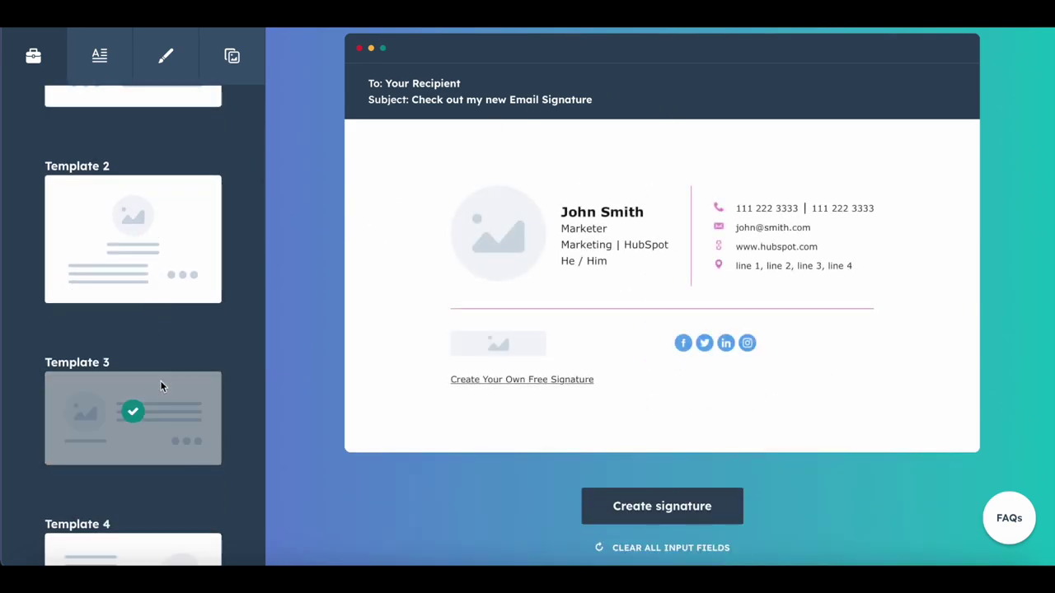
scroll(160, 386, up, 3)
scroll(161, 381, down, 1)
click(184, 288)
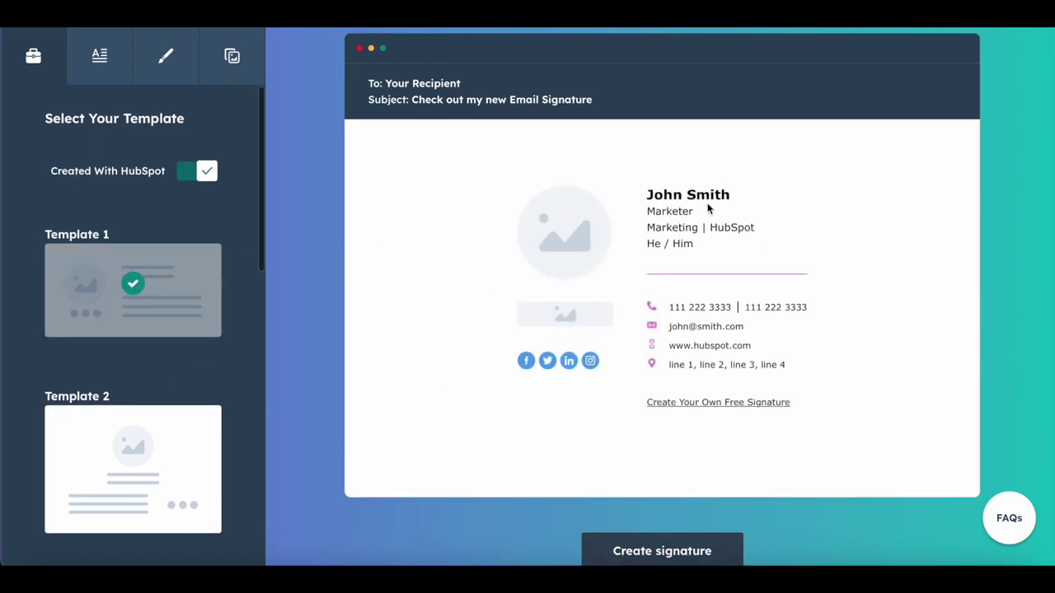
Step: Enter the first and last name and the job title Founder & Web Developer
click(109, 74)
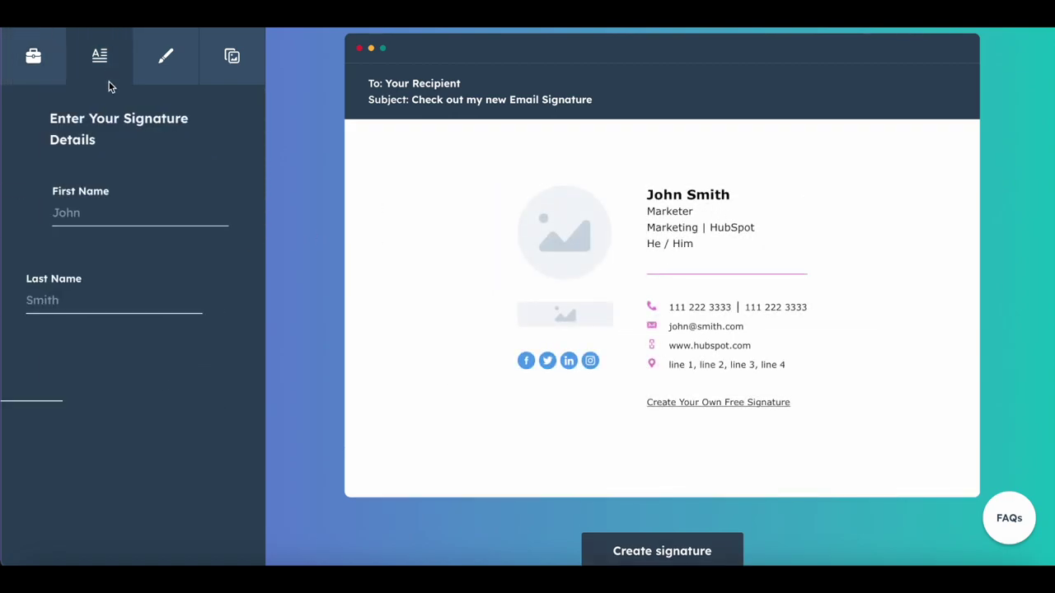
click(117, 207)
key(Tab)
key(Tab)
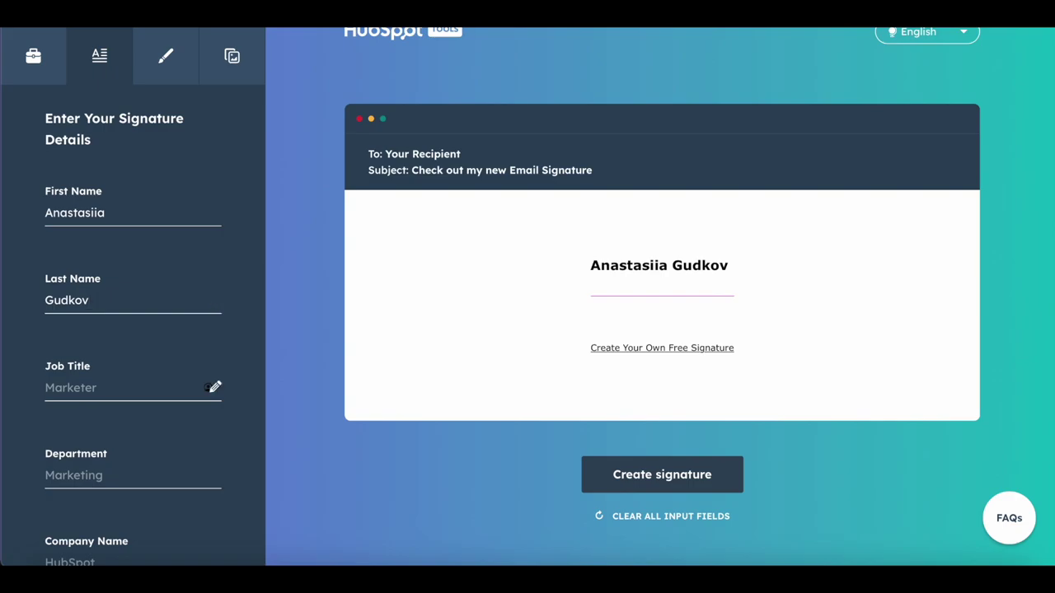
text(Founder)
text( & Web Developer)
Step: Enter company BereshkaWeb and move the phone number into the Mobile Phone field
key(Tab)
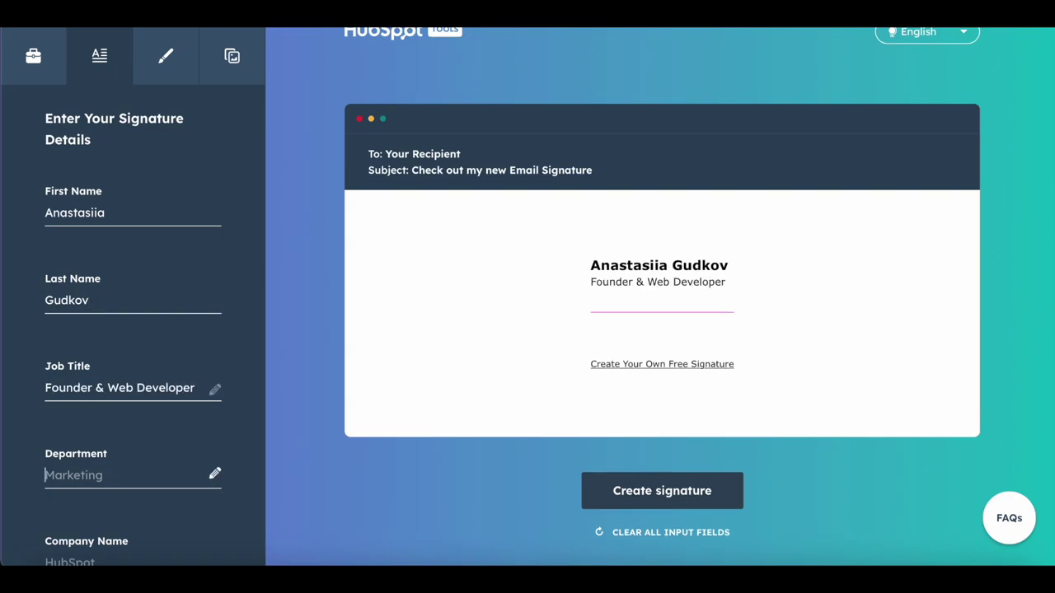
key(Tab)
text(BereshkaWeb)
key(Tab)
text(1234567890)
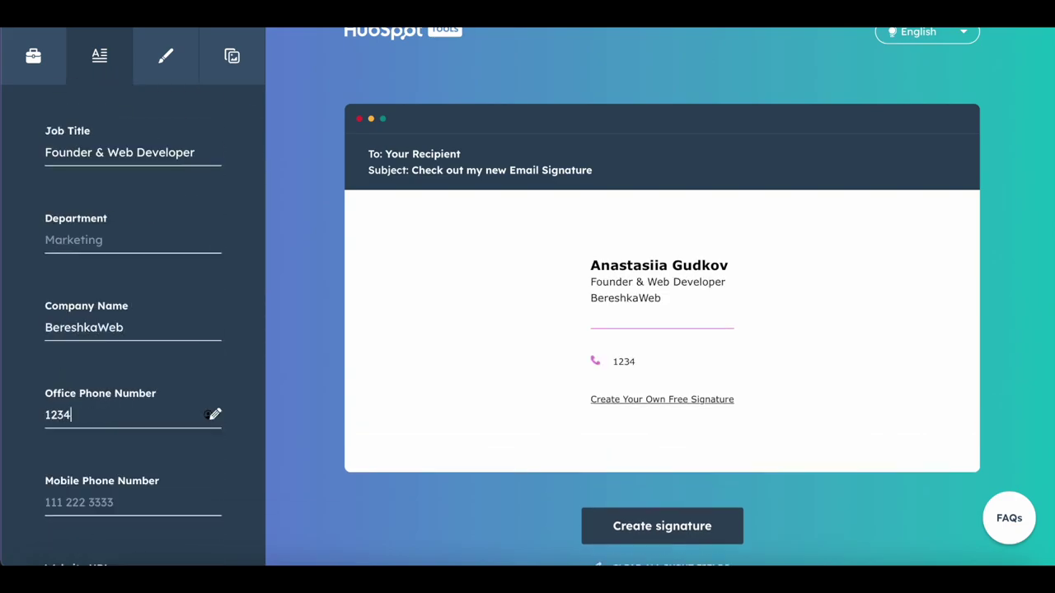
key(Tab)
scroll(132, 329, down, 3)
double_click(70, 216)
drag(70, 217, 49, 302)
key(Tab)
text(www.bereshkaweb.net)
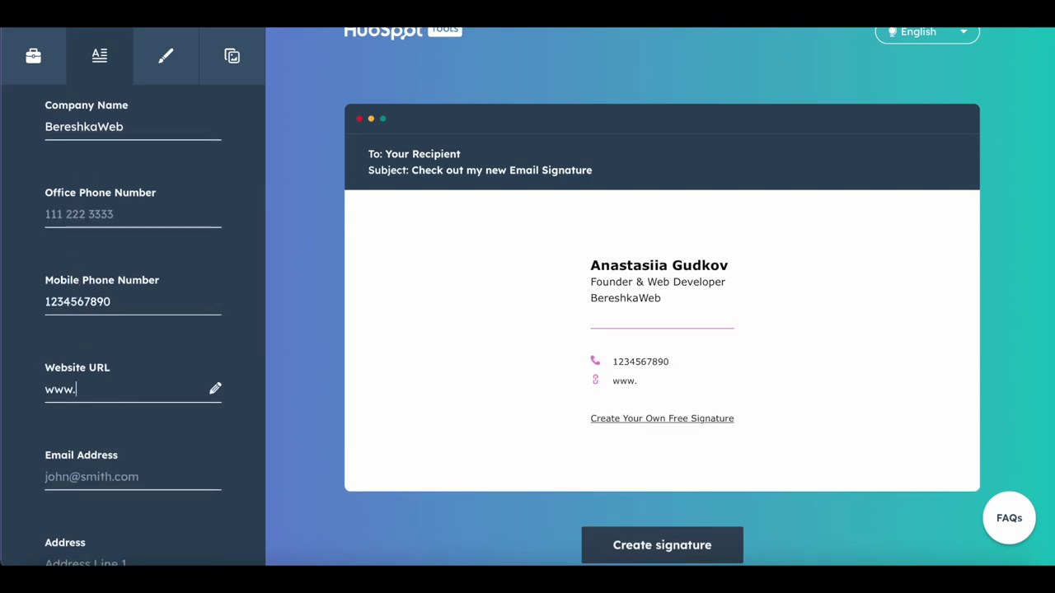
key(Tab)
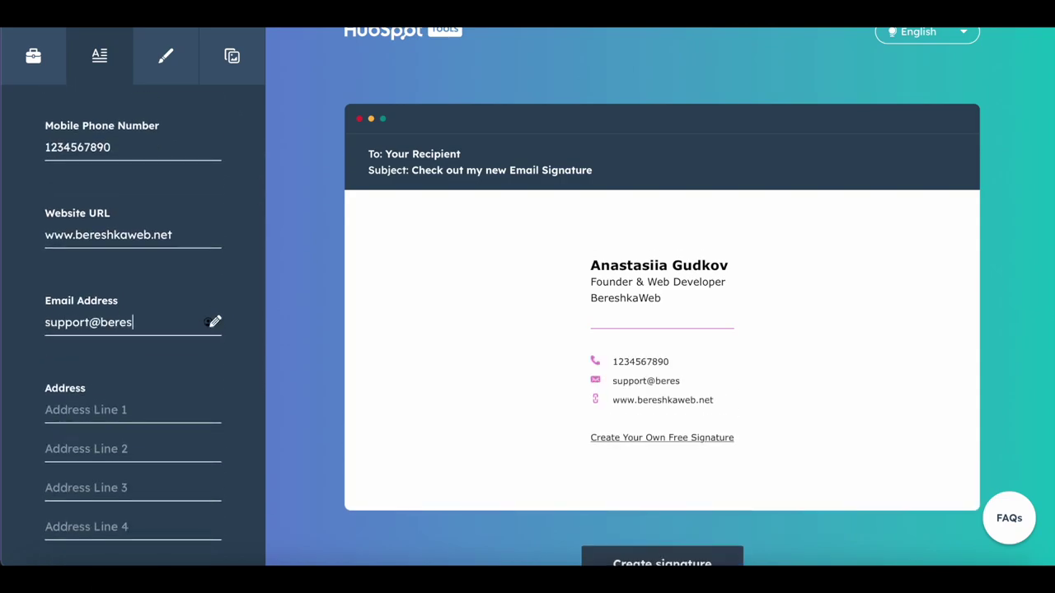
key(Tab)
key(Tab)
key(Tab)
key(Tab)
key(Tab)
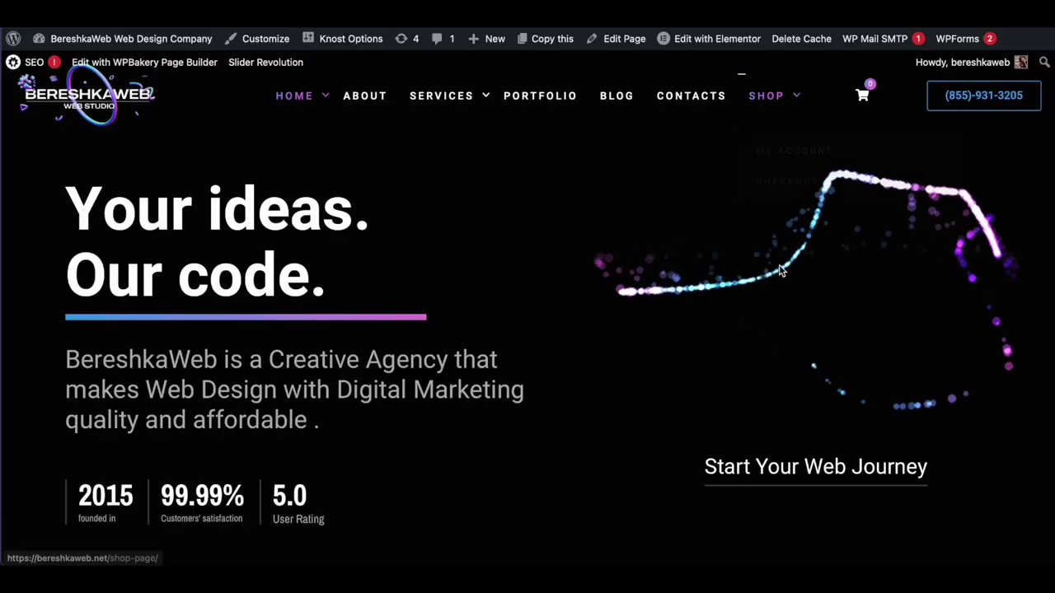
Step: Copy the company's Facebook link from the site footer into the Facebook field
scroll(781, 319, down, 15)
scroll(781, 320, down, 10)
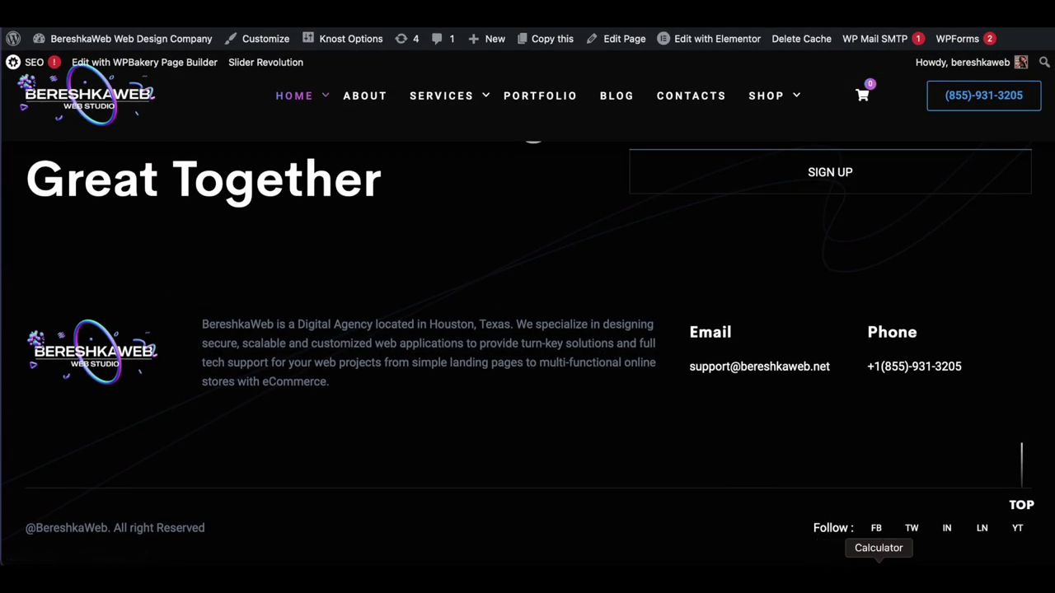
right_click(880, 531)
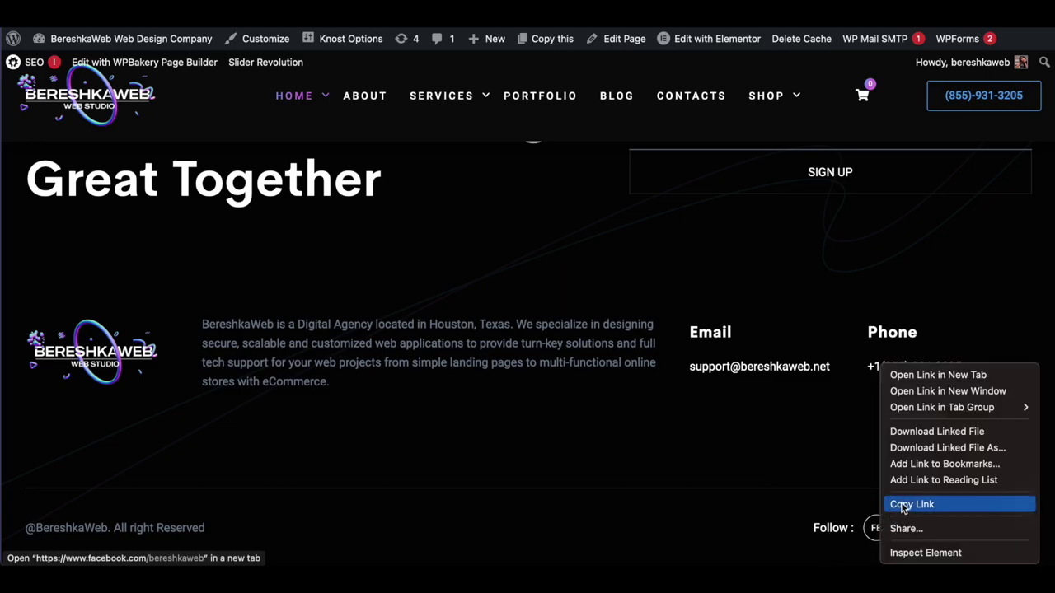
click(904, 505)
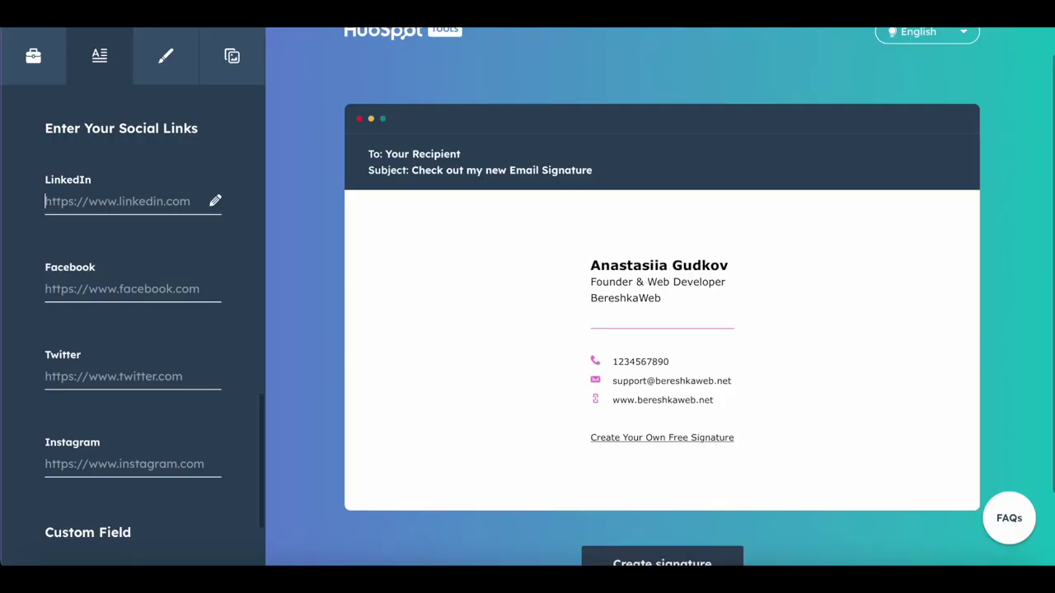
click(120, 293)
key(ctrl+v)
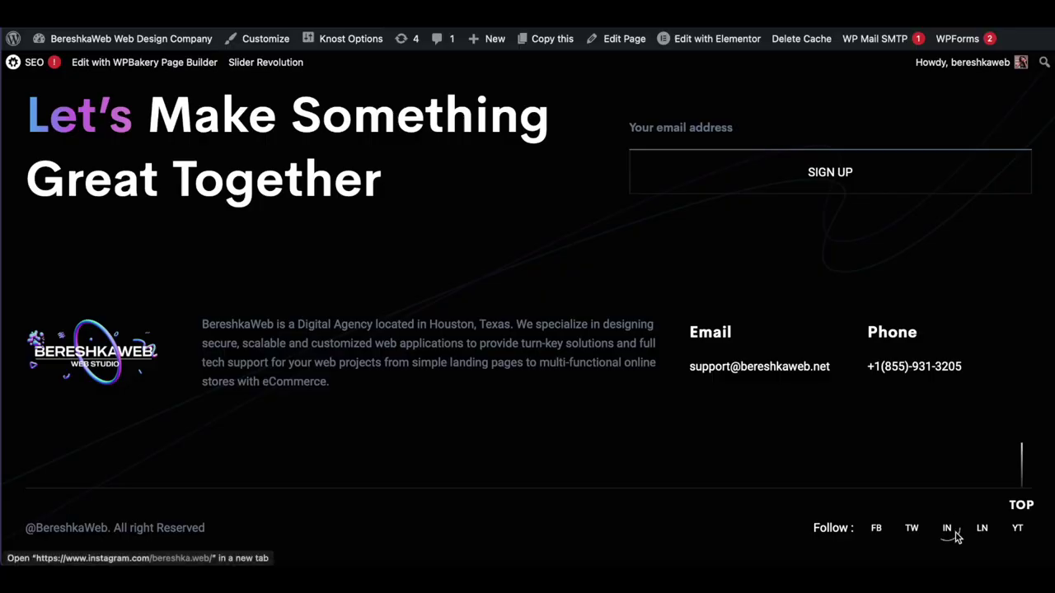
Step: Copy the Instagram and LinkedIn footer links into their matching social fields
right_click(947, 532)
click(890, 505)
click(167, 466)
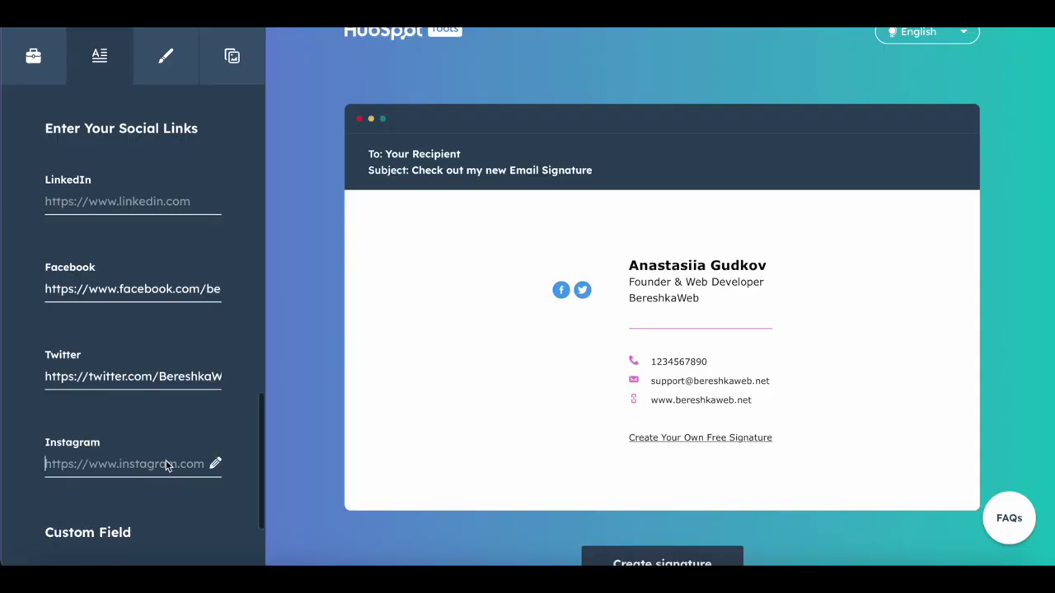
key(ctrl+v)
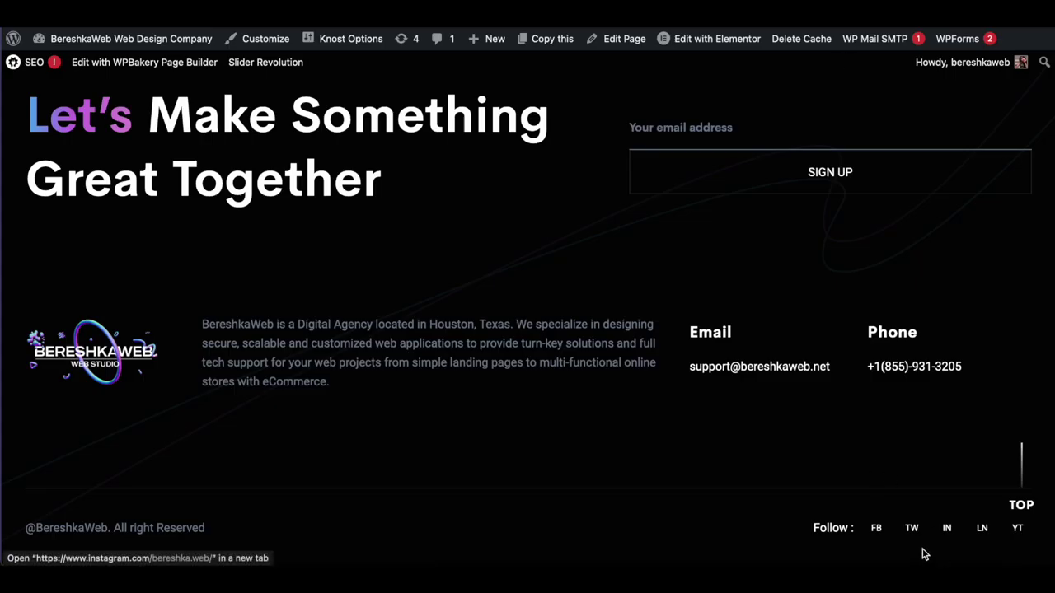
right_click(981, 530)
click(906, 504)
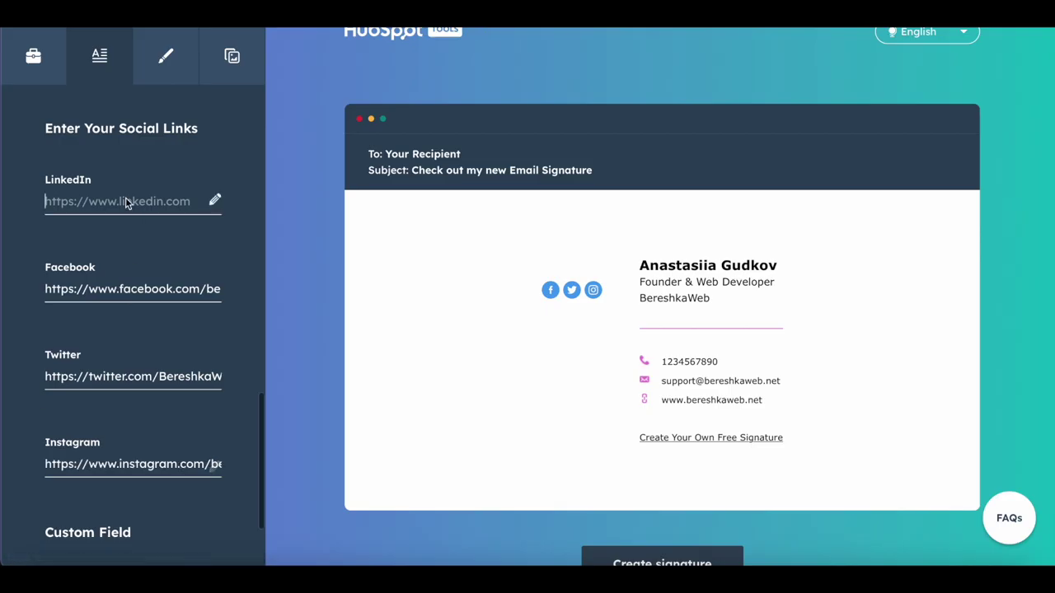
key(ctrl+v)
scroll(138, 516, down, 2)
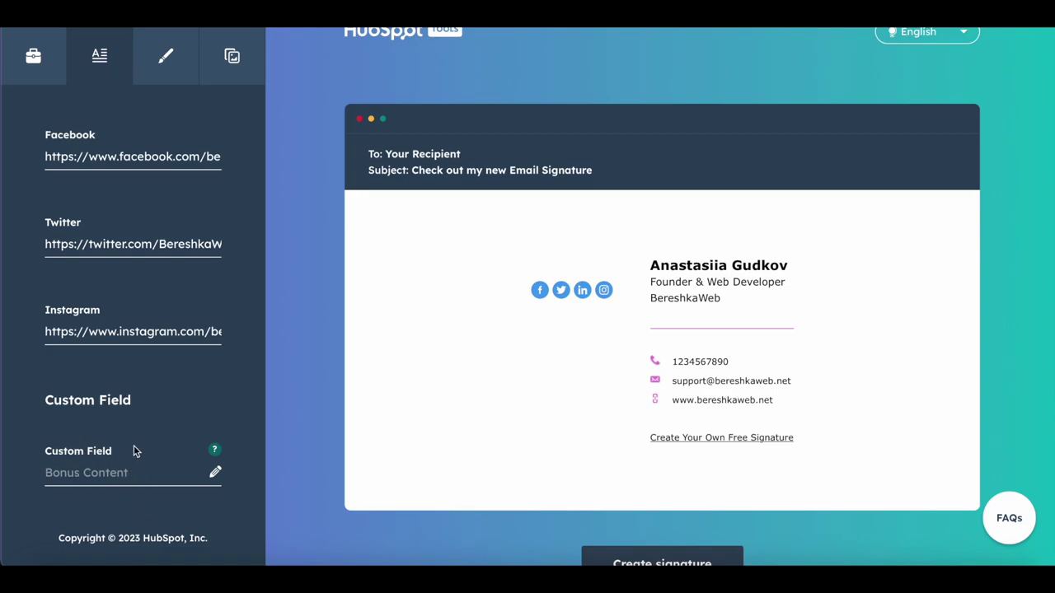
Step: Try several theme colour shades and settle on purple 630AA1
click(173, 58)
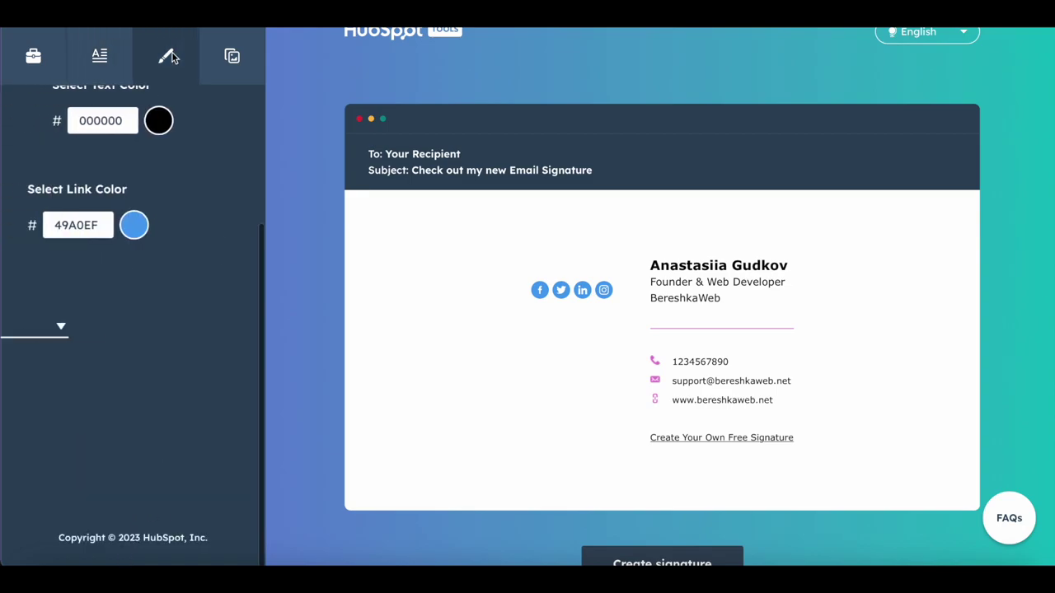
scroll(175, 235, up, 3)
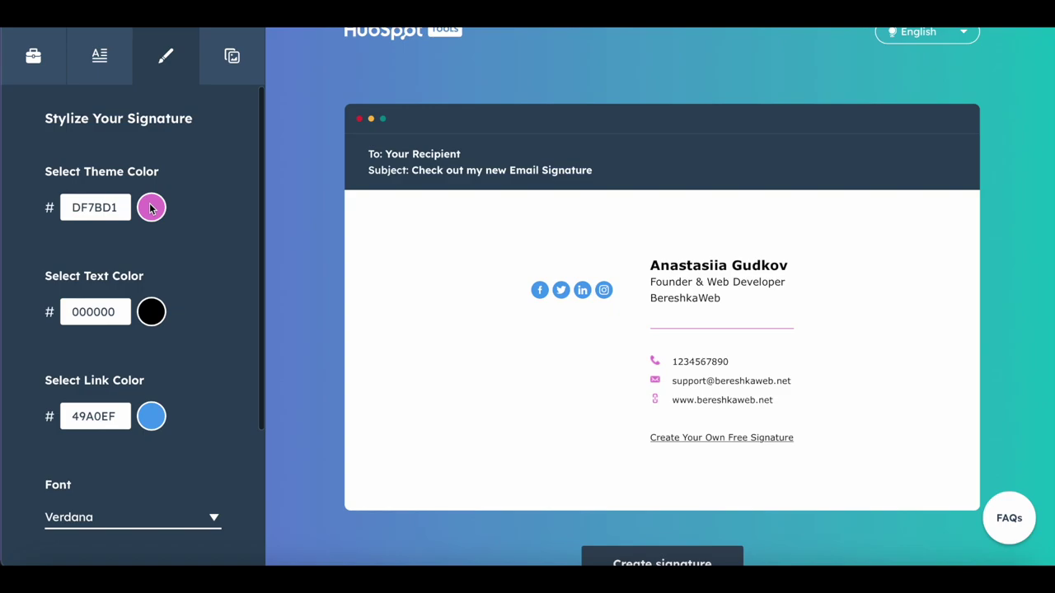
click(153, 218)
click(149, 286)
double_click(106, 207)
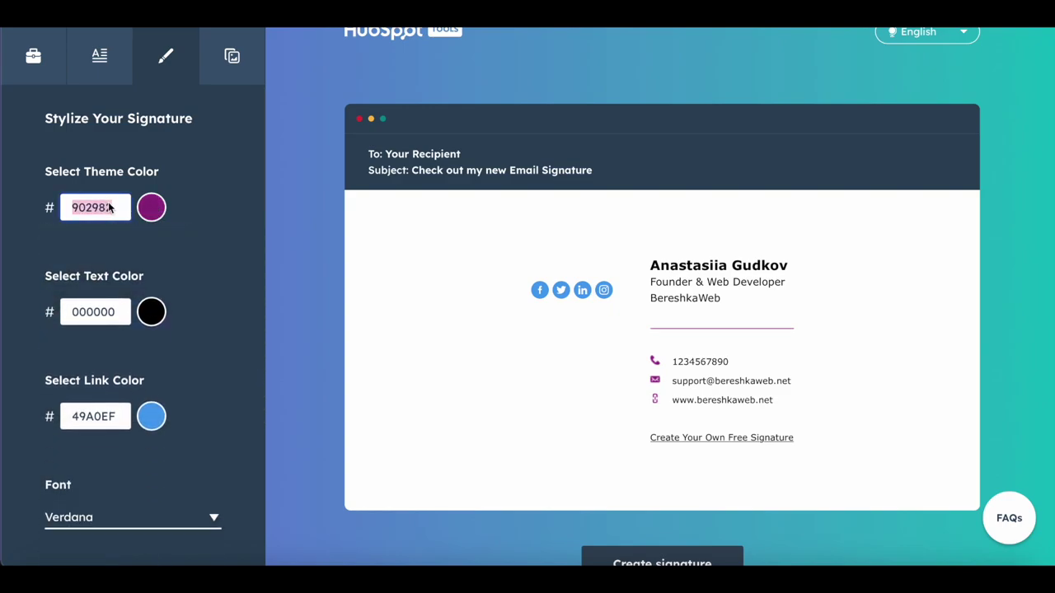
click(151, 211)
click(165, 291)
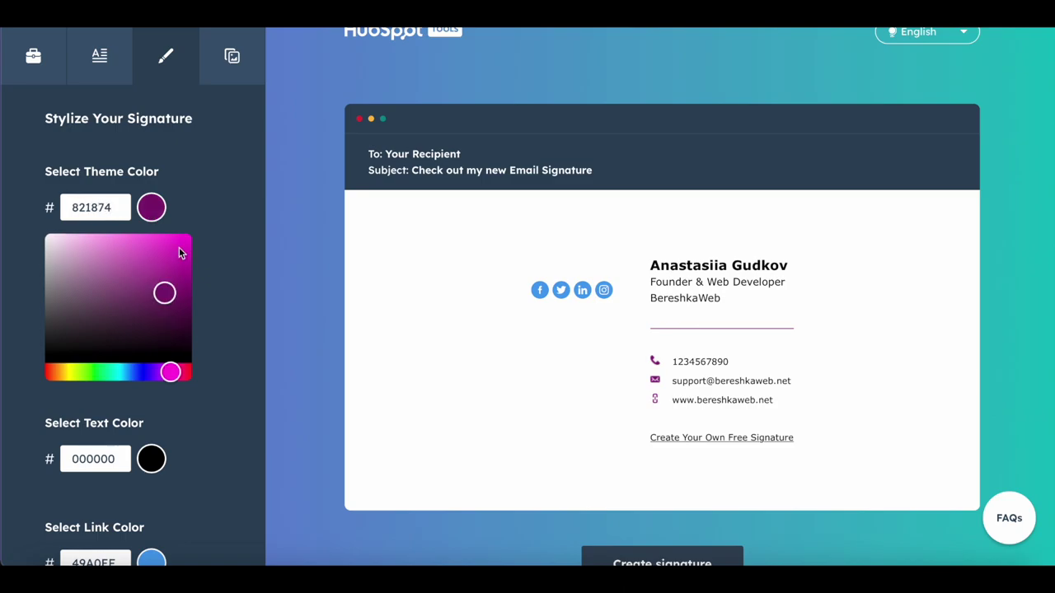
click(177, 245)
click(143, 239)
click(174, 330)
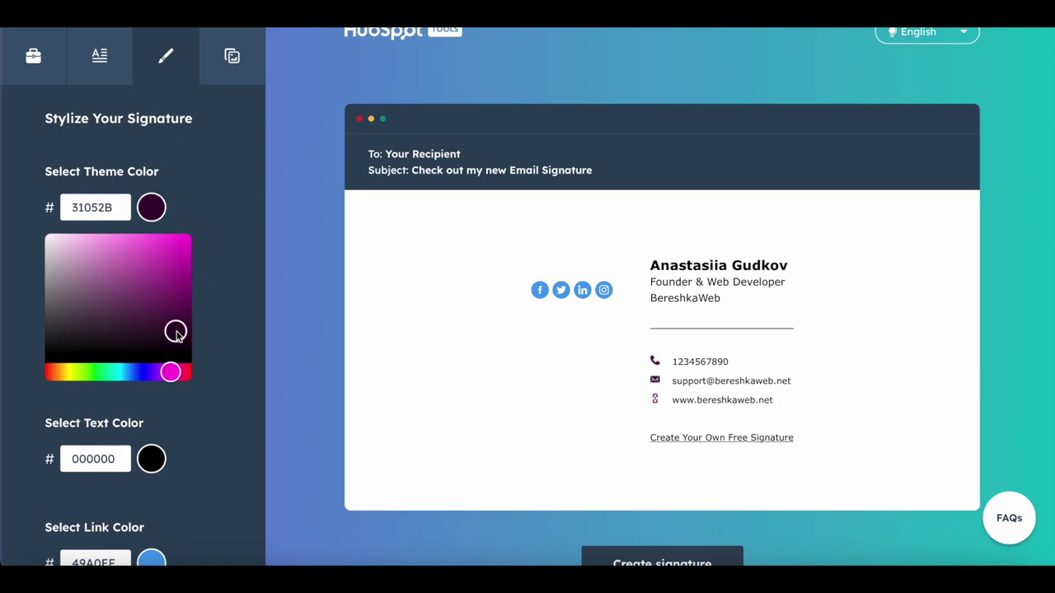
click(184, 306)
click(183, 279)
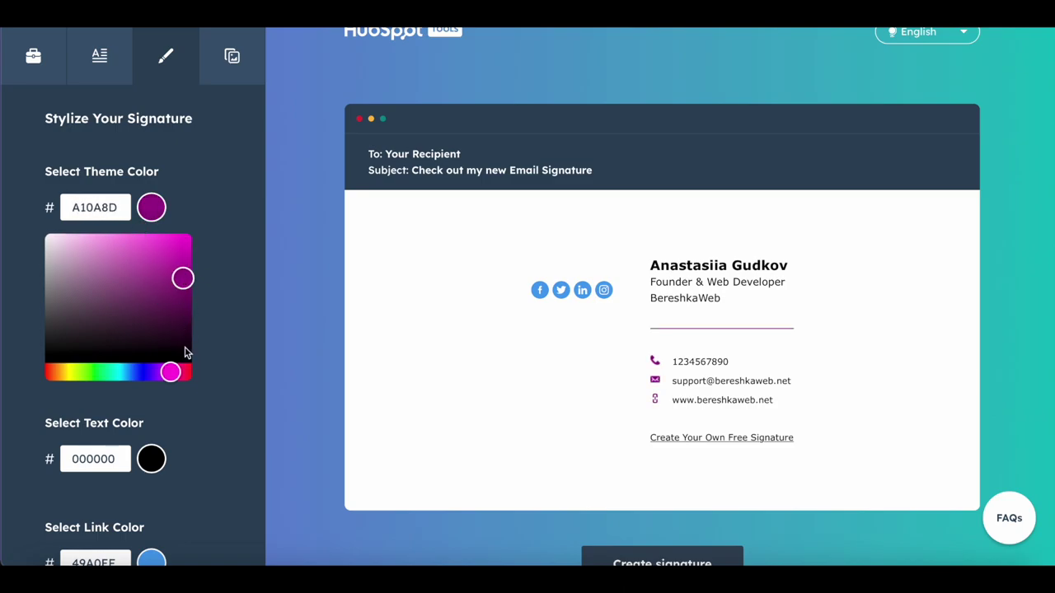
click(158, 373)
click(170, 407)
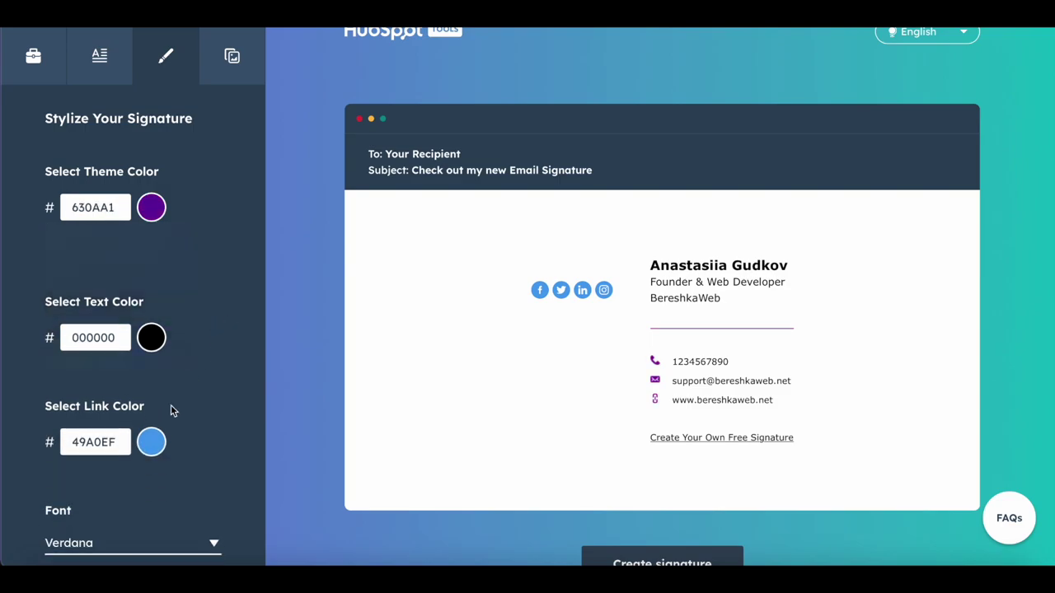
Step: Darken the link colour to blue 0B74D7
click(151, 417)
click(162, 474)
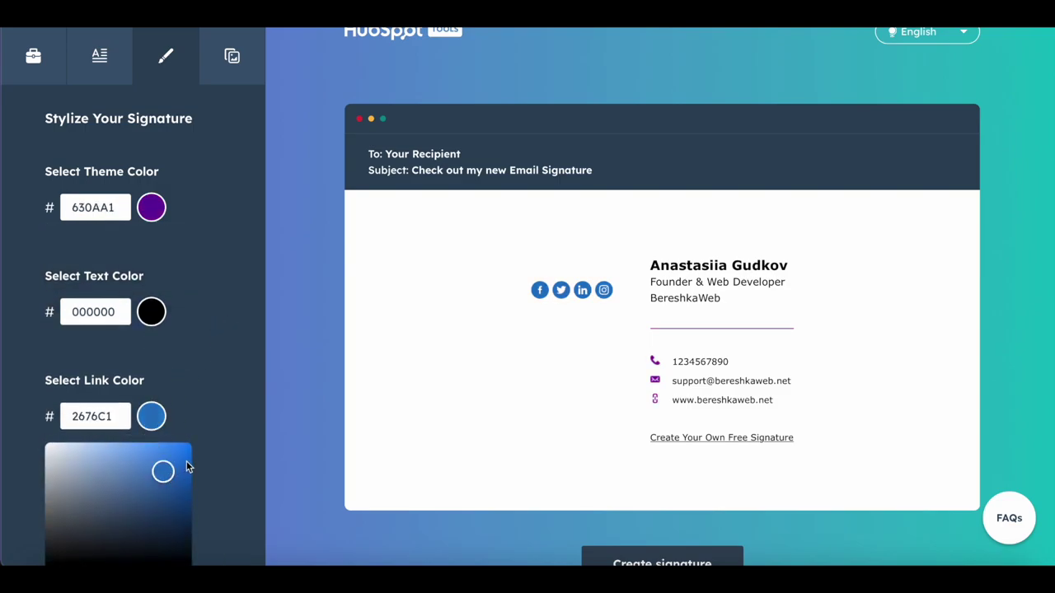
click(183, 460)
double_click(118, 417)
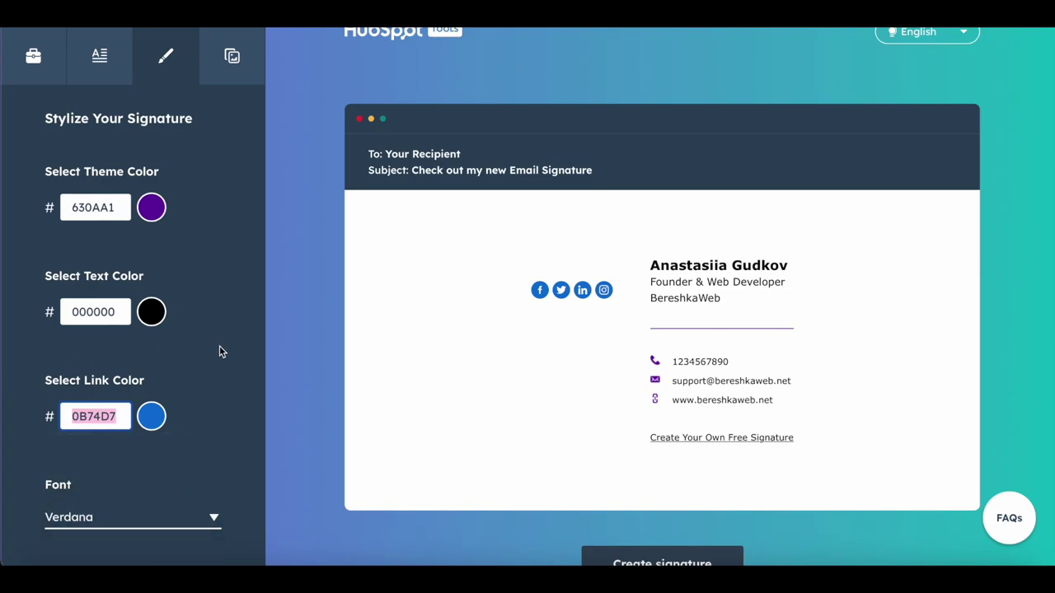
Step: Try Times New Roman and Lucida Sans Unicode, then set the font to Verdana
scroll(220, 345, down, 3)
click(121, 371)
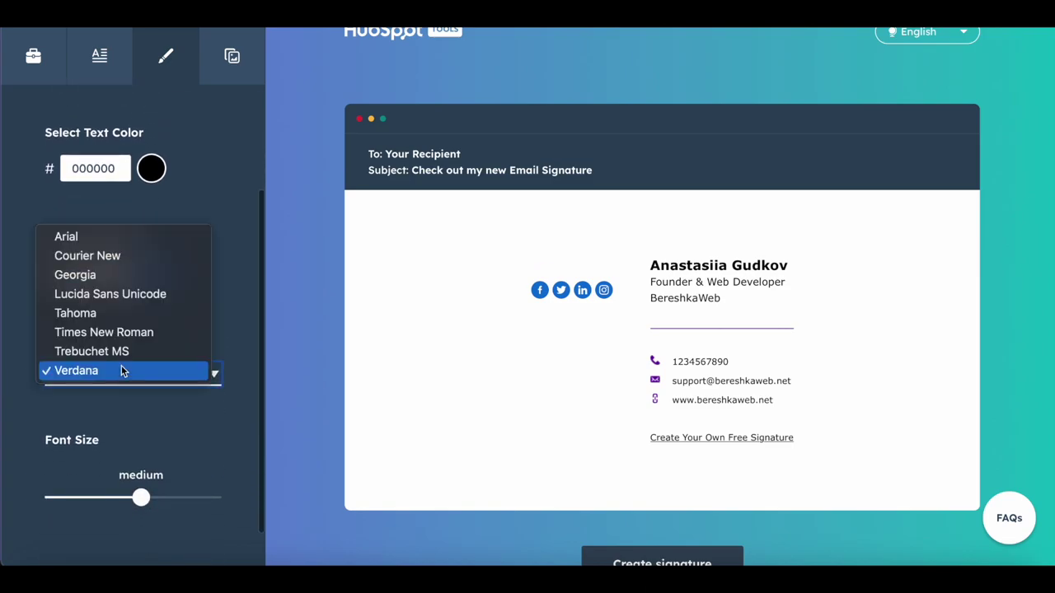
click(126, 335)
click(142, 375)
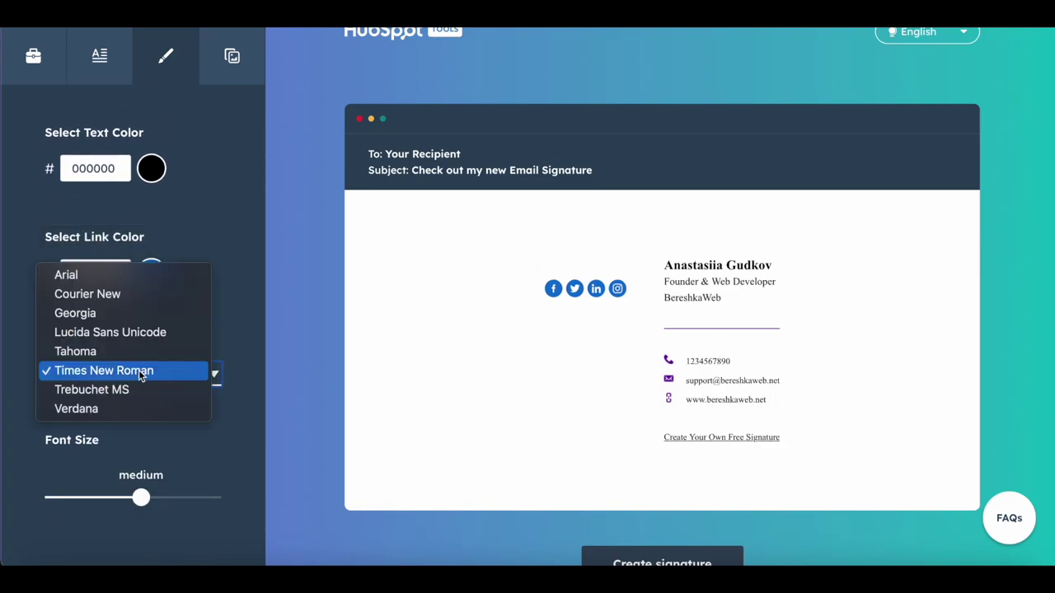
click(138, 333)
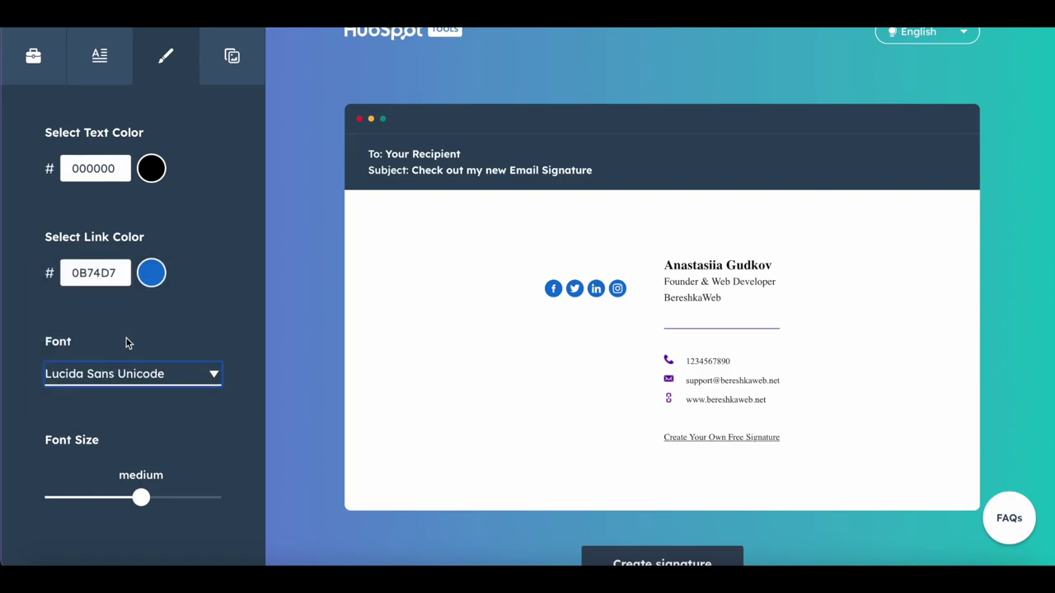
click(116, 367)
click(115, 445)
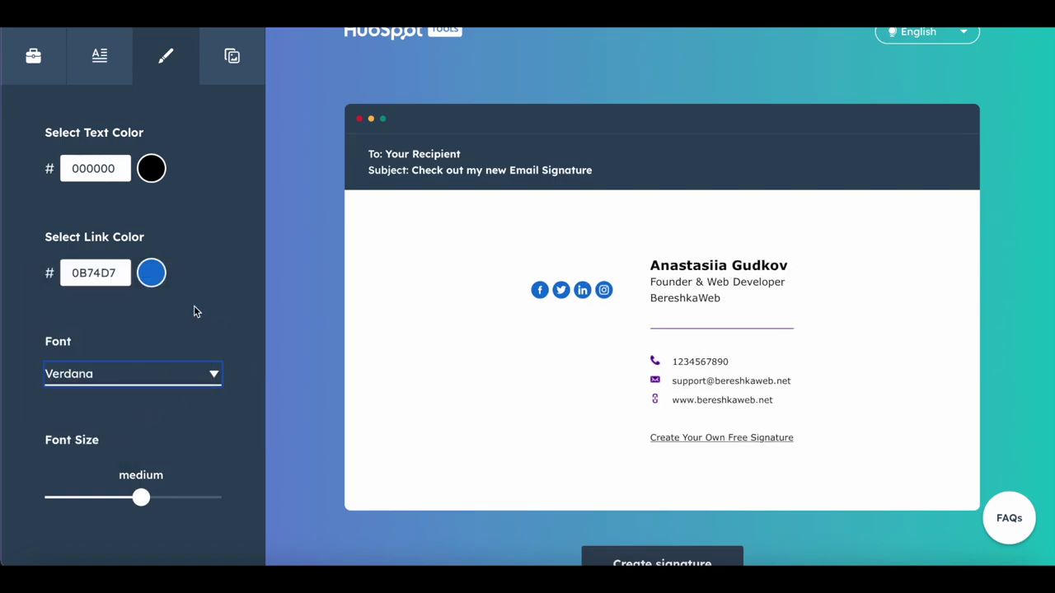
scroll(192, 301, up, 2)
scroll(193, 302, down, 3)
click(181, 329)
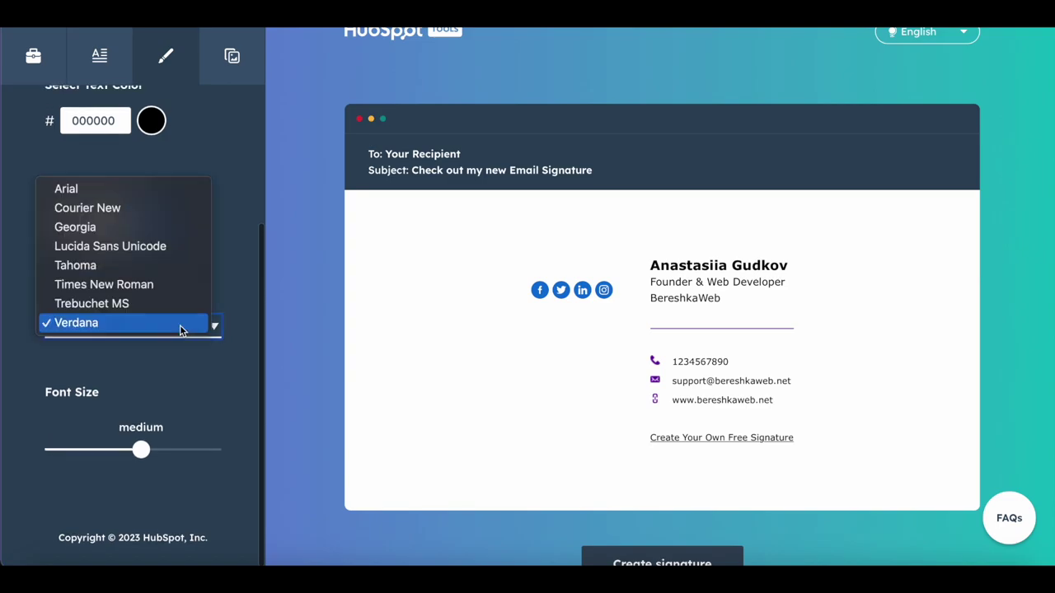
click(239, 254)
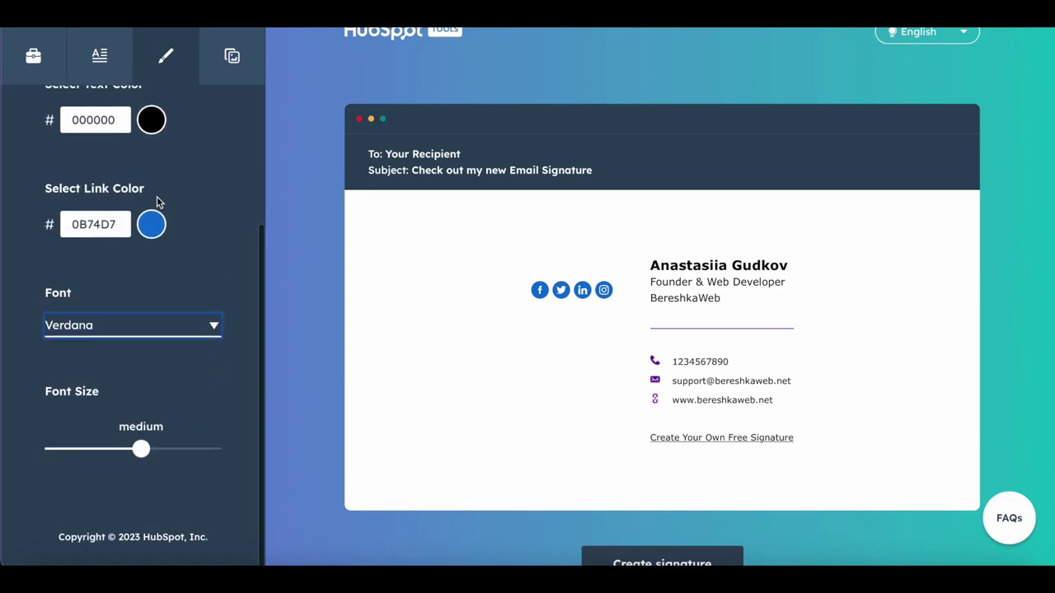
Step: Change the CTA colour hex from 49A0EF to 0B74D9
click(233, 54)
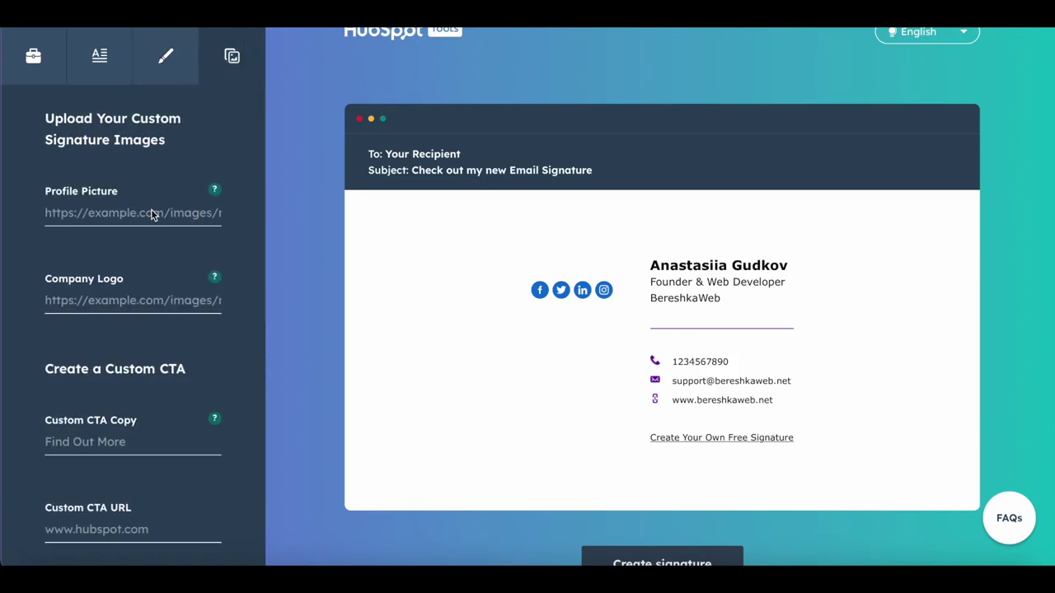
scroll(168, 361, down, 5)
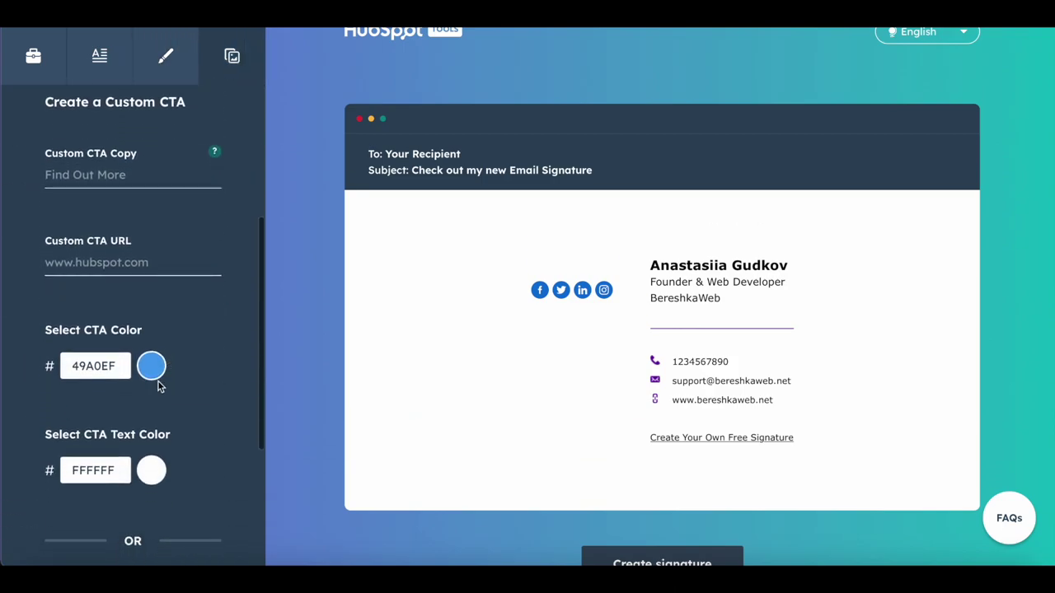
click(152, 365)
click(110, 365)
double_click(110, 365)
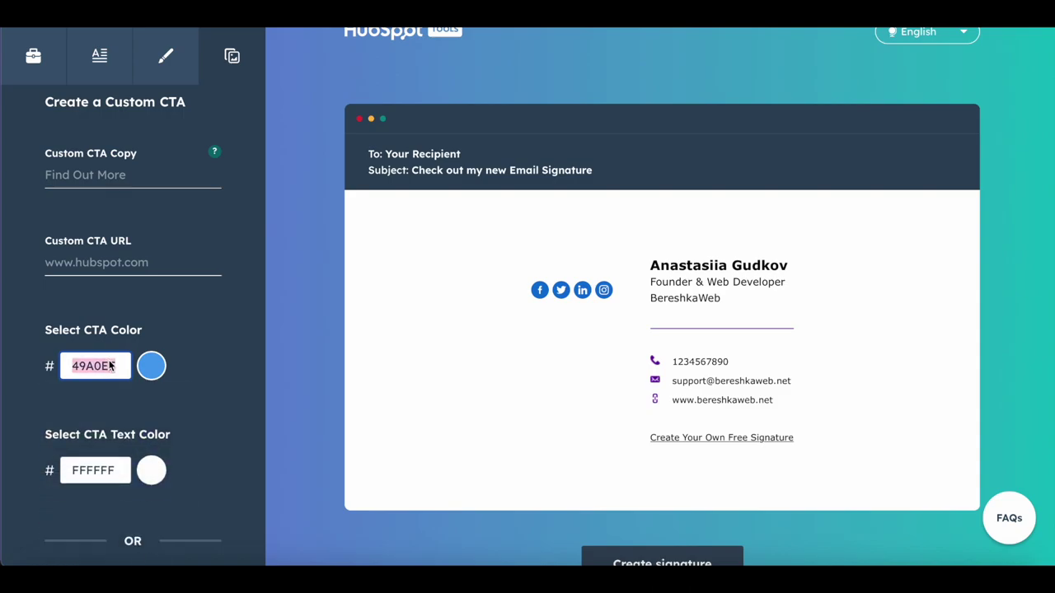
text(0B74D9)
Step: Enter CTA button text 'Call me', then replace it with 'Book a meeting'
click(166, 58)
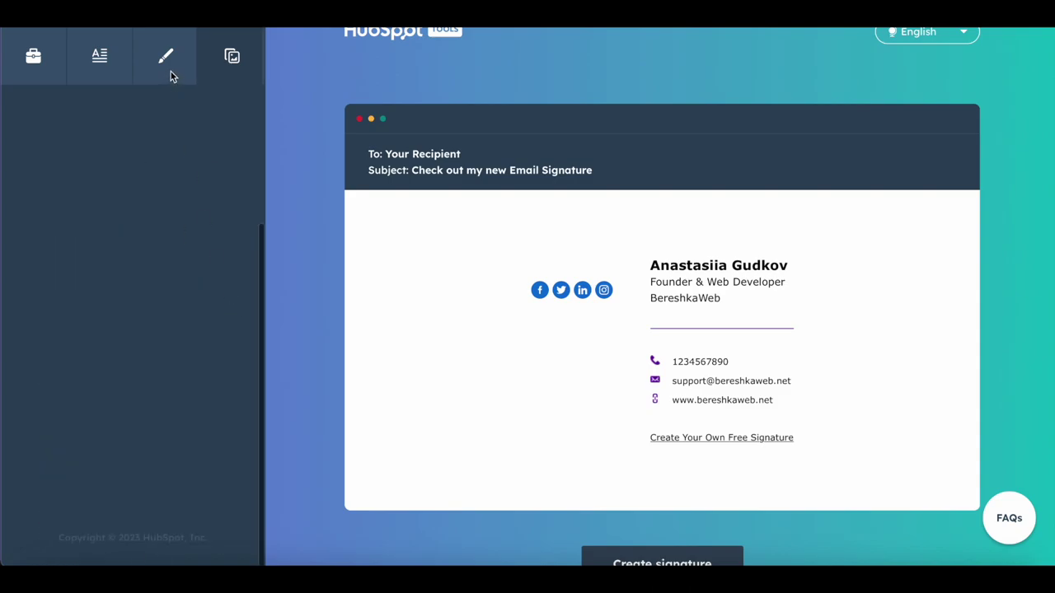
scroll(191, 100, up, 2)
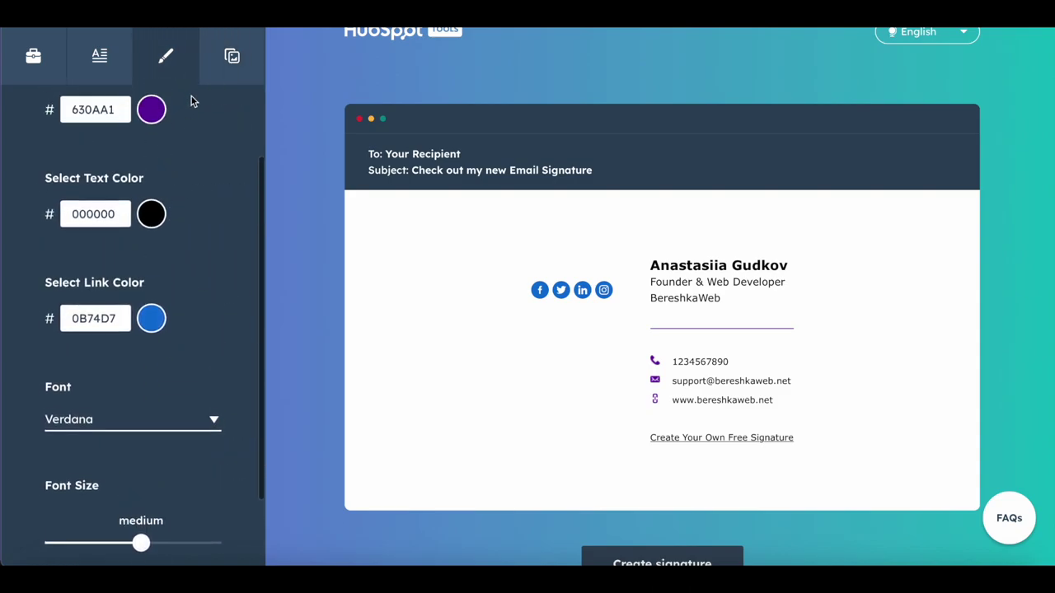
click(231, 69)
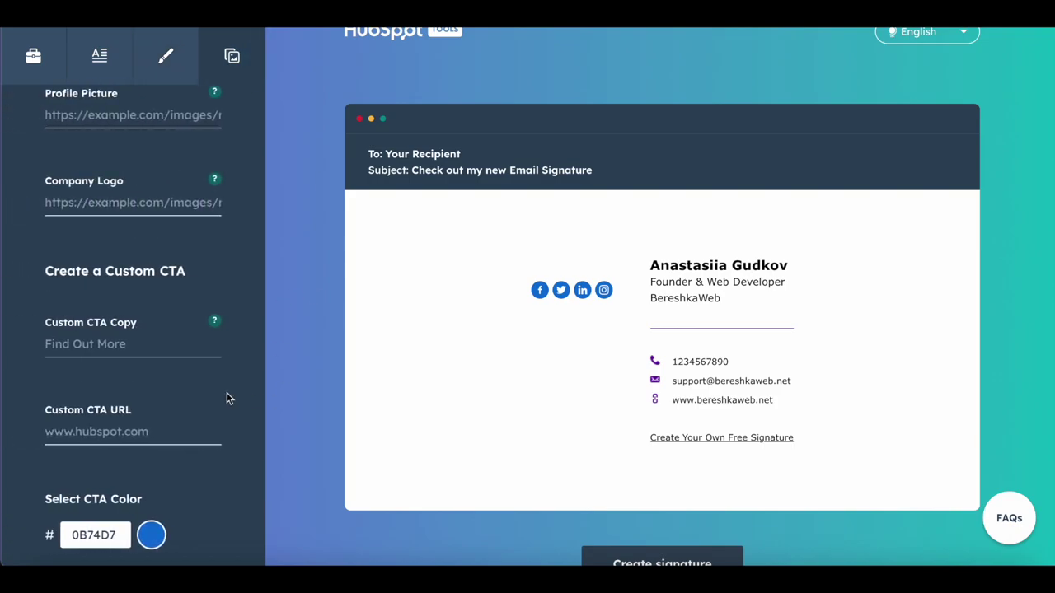
click(164, 342)
text(Call me)
key(ctrl+a)
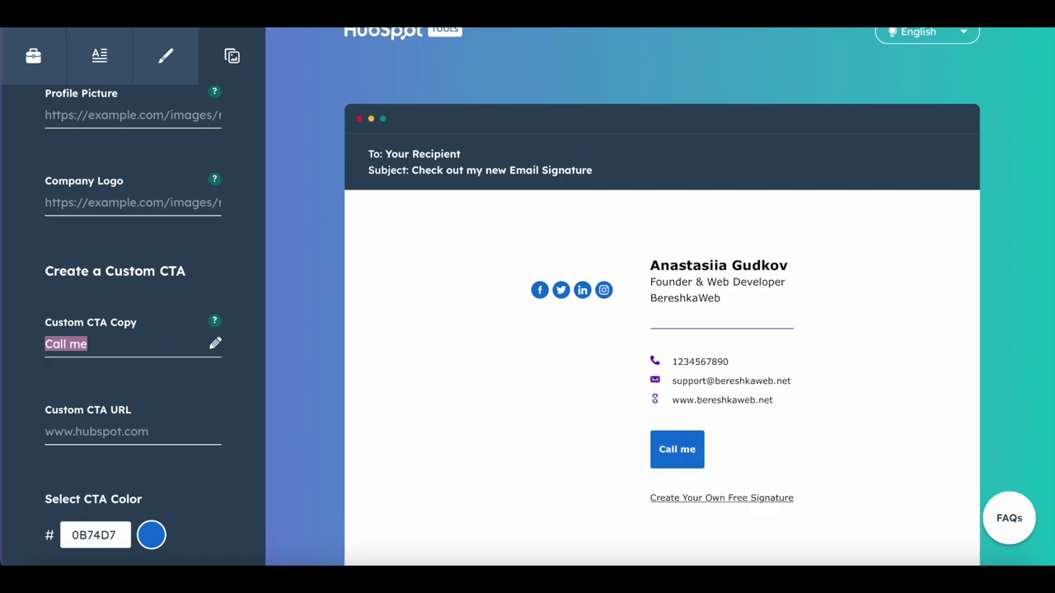
text(Book a meeting)
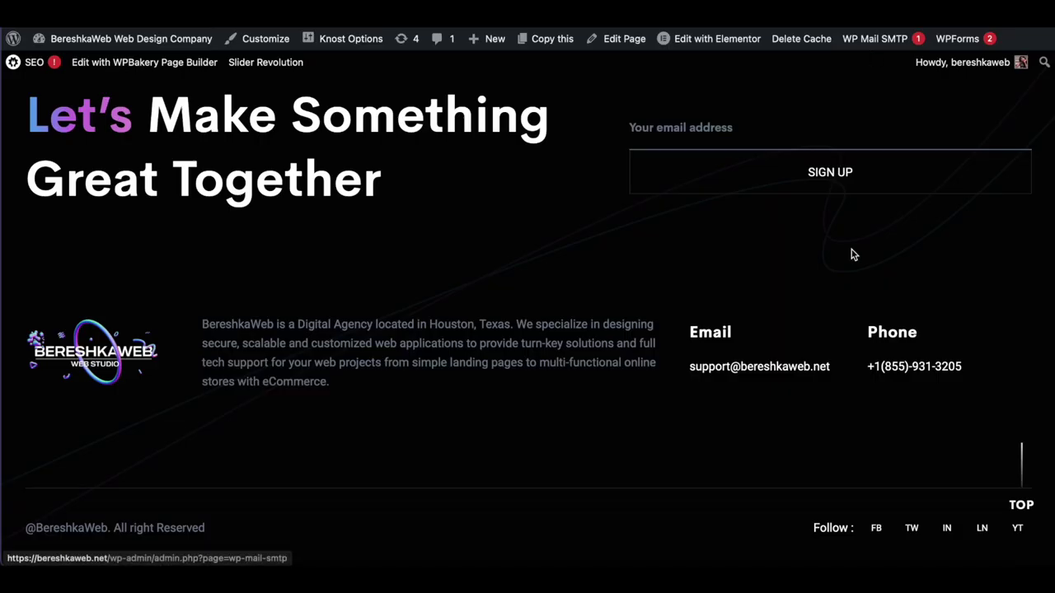
Step: Copy the founder photo's address from the About page and paste it as the profile picture
scroll(852, 253, up, 15)
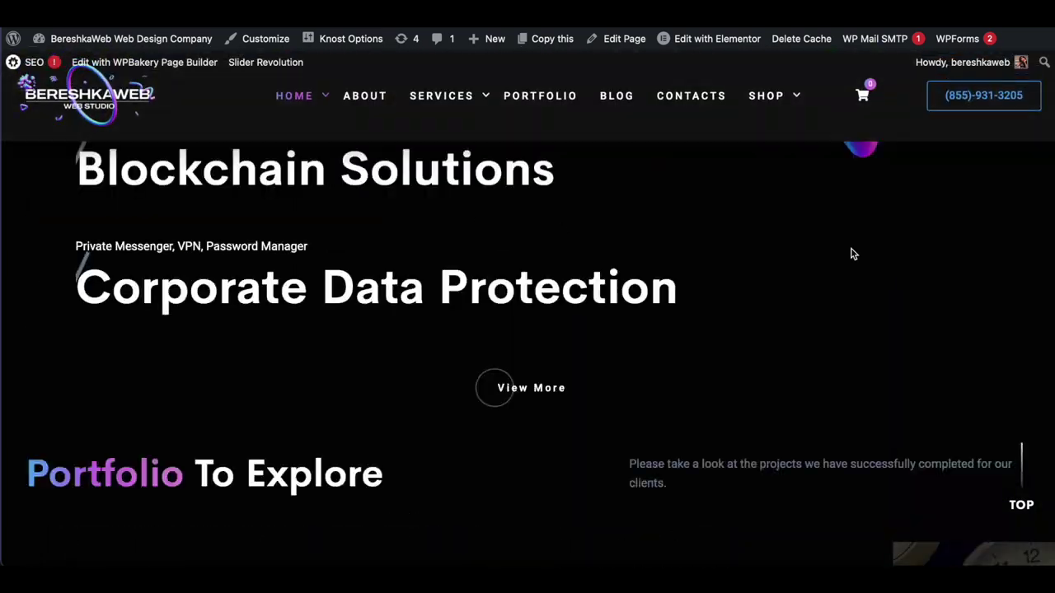
scroll(851, 253, down, 3)
scroll(843, 266, up, 3)
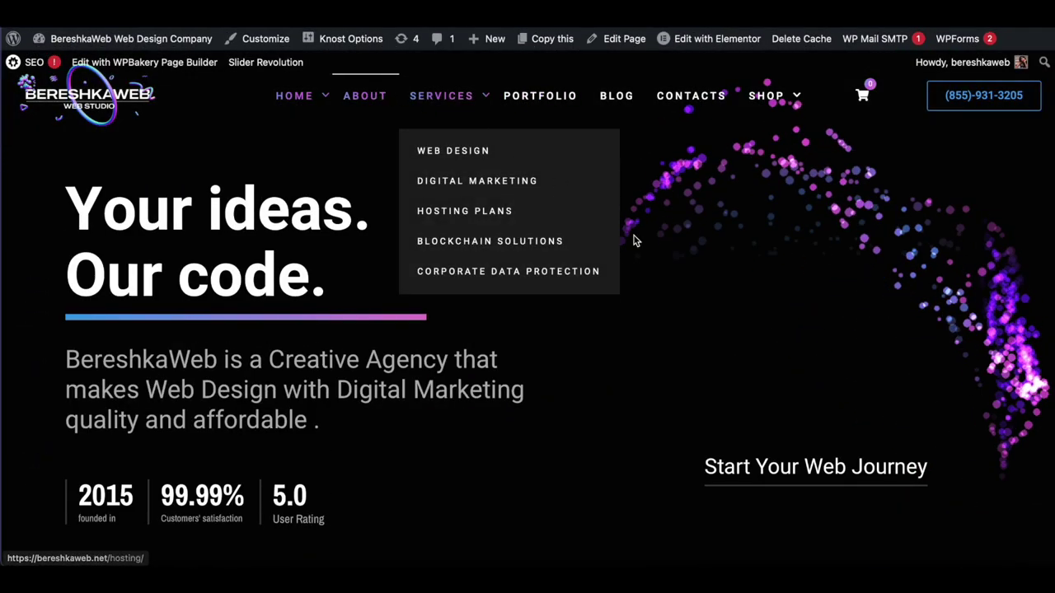
scroll(819, 243, down, 5)
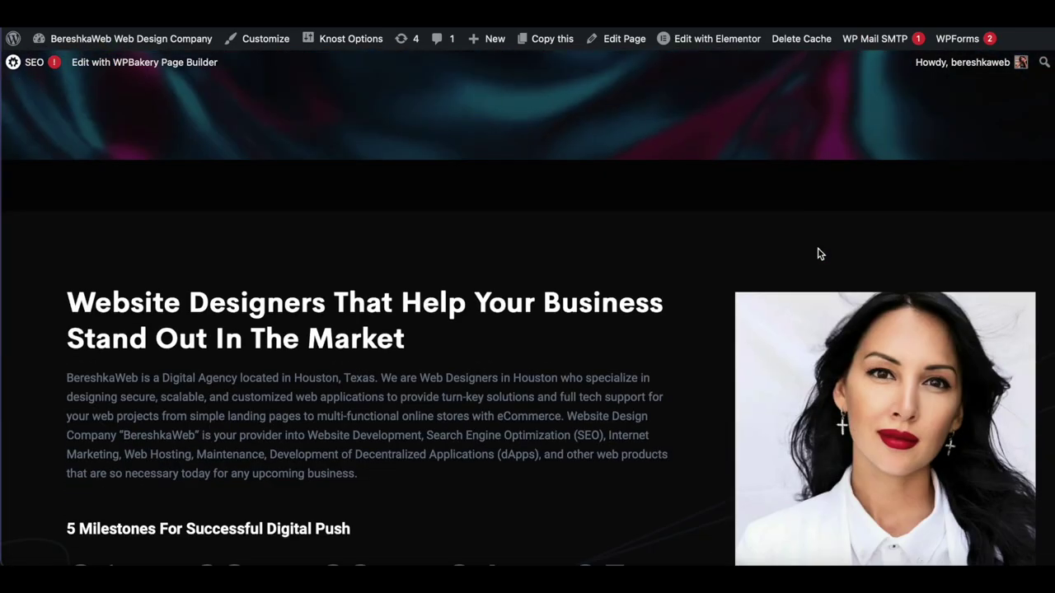
right_click(851, 178)
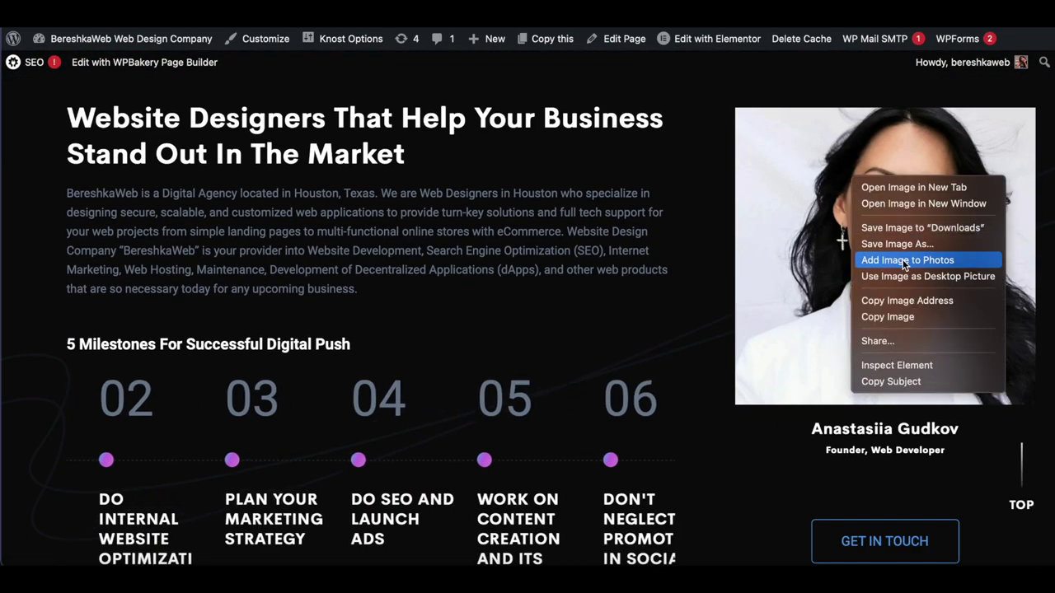
click(910, 300)
key(ctrl+Tab)
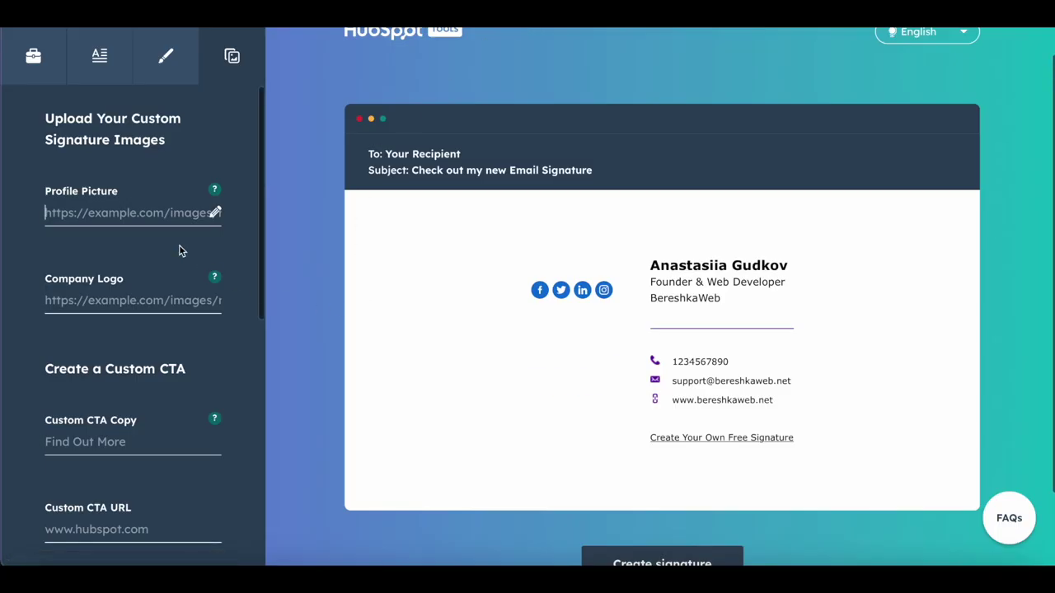
key(super+v)
click(120, 294)
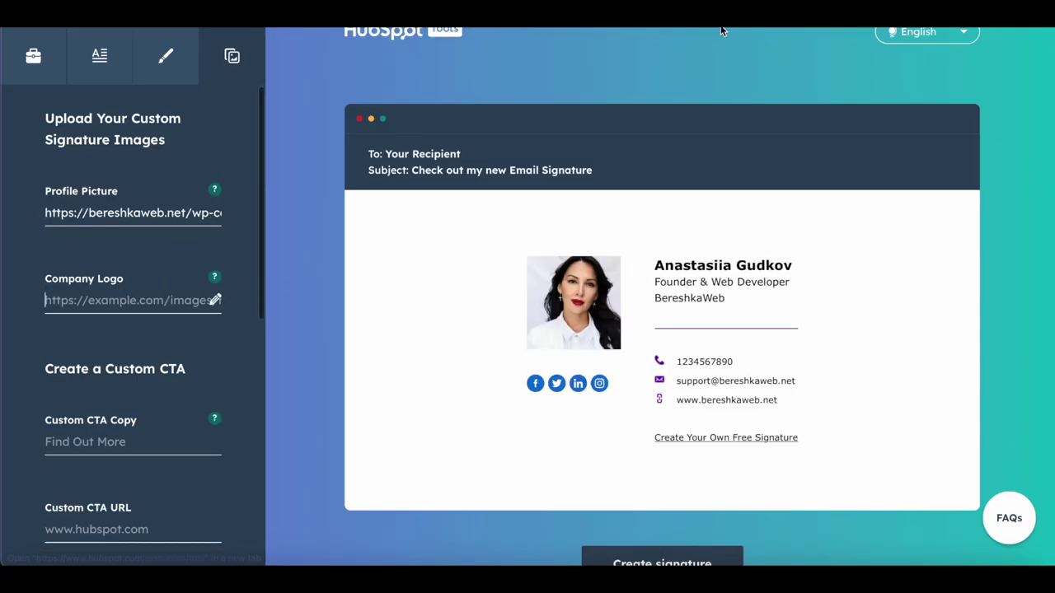
Step: Take the logo URL from the WordPress Media Library and paste it as the company logo
key(ctrl+shift+Tab)
mouse_move(171, 45)
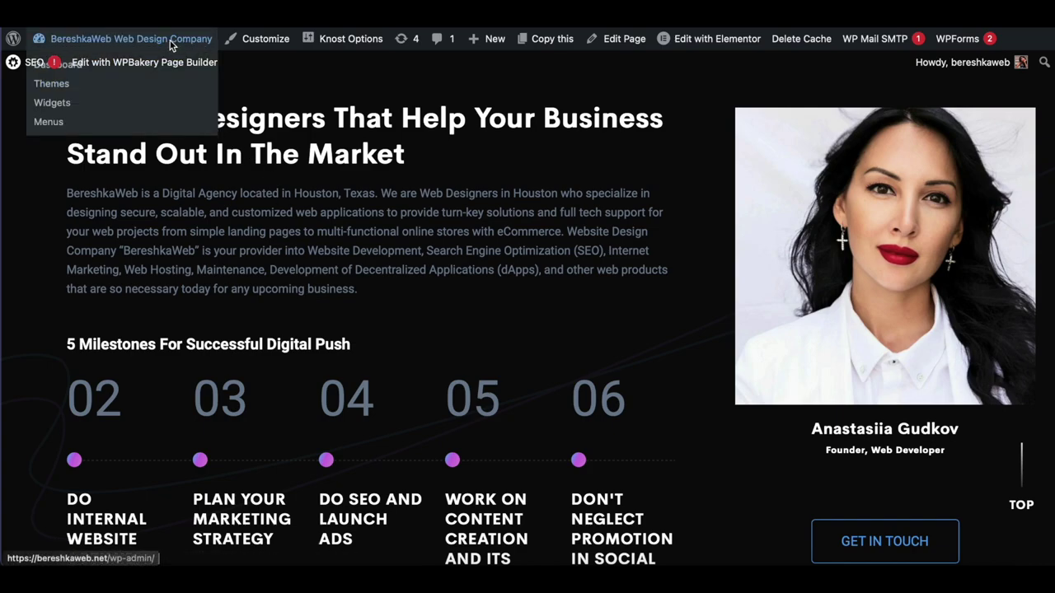
click(170, 45)
click(47, 206)
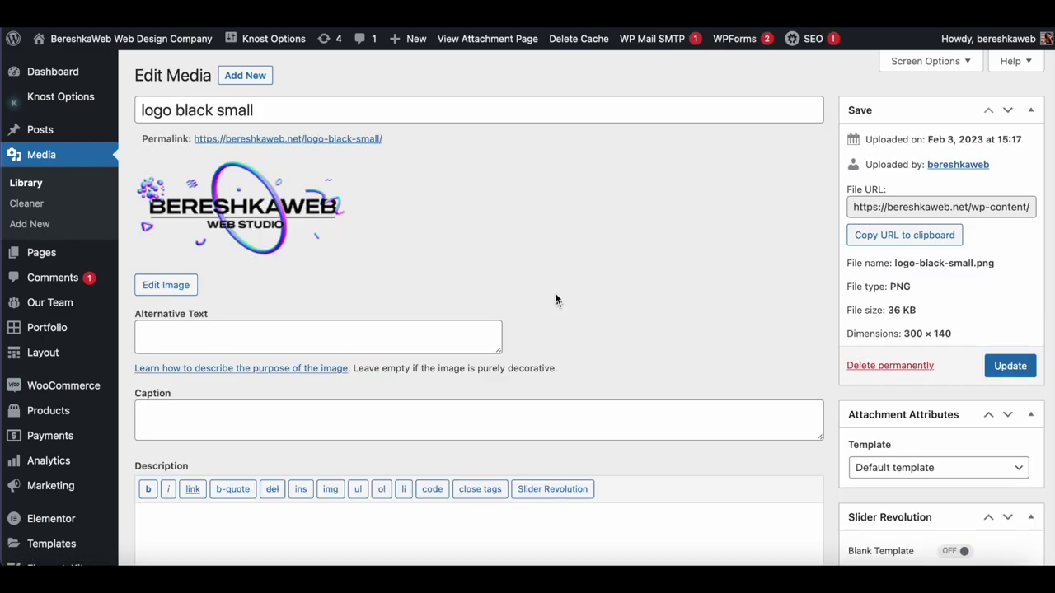
drag(411, 136, 194, 138)
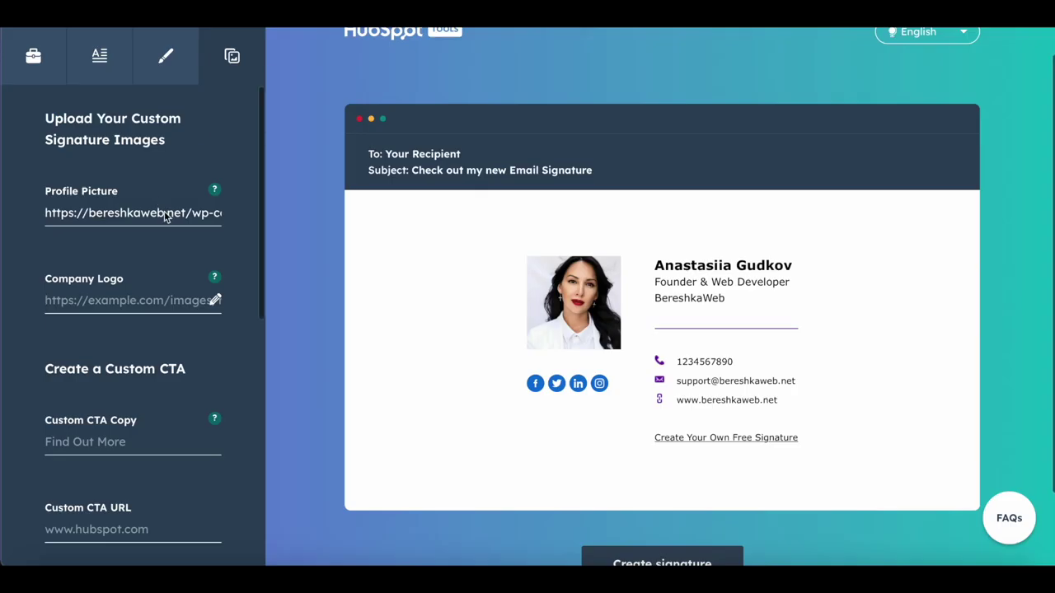
key(ctrl+v)
scroll(688, 460, down, 3)
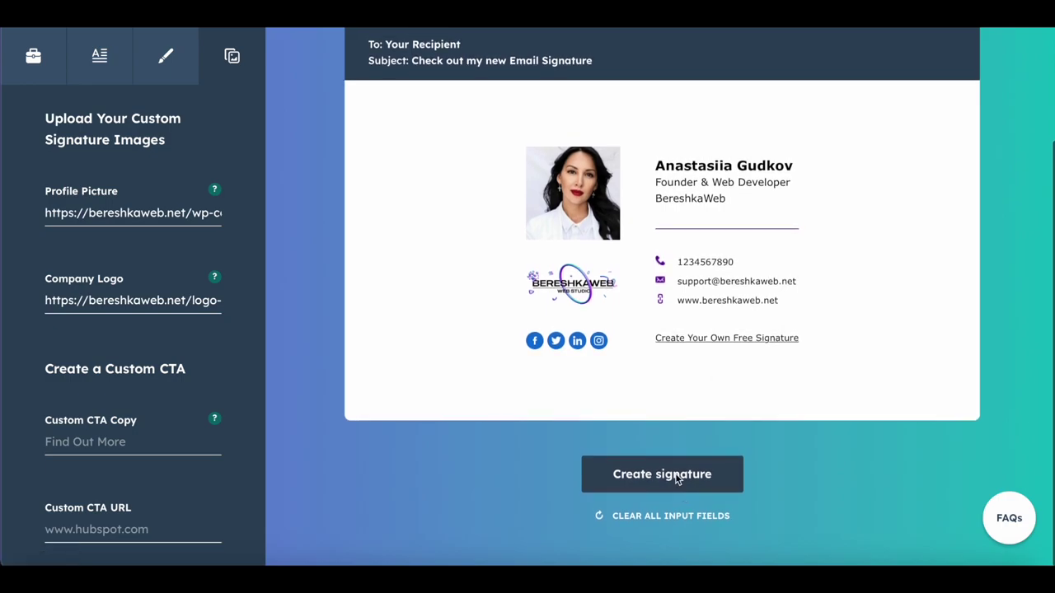
Step: Create the signature and copy its source code
click(679, 473)
scroll(626, 445, down, 3)
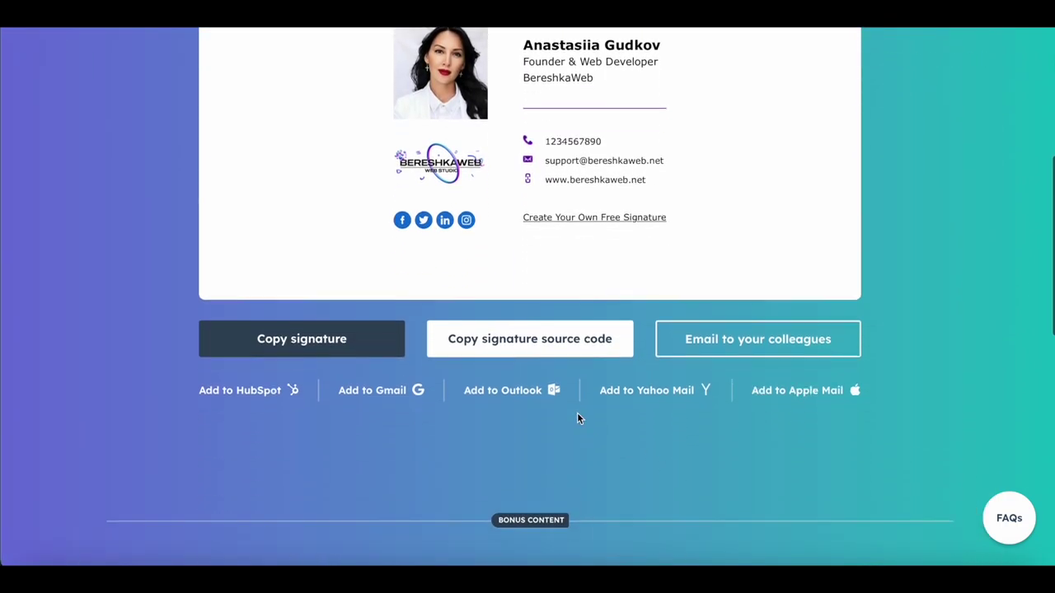
click(538, 341)
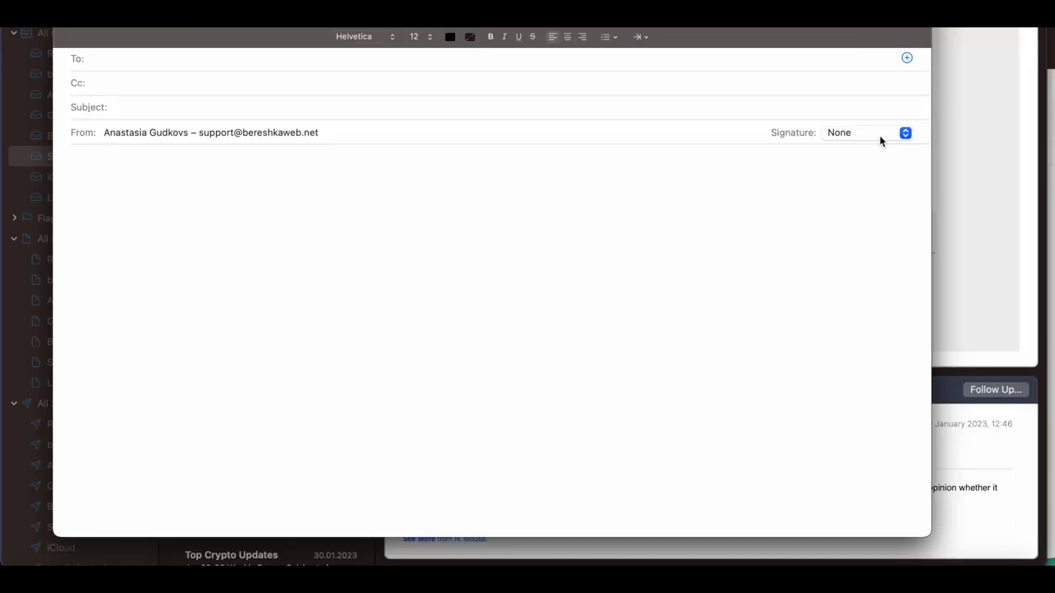
Step: Add a new signature named Support to the support account in Mail's Signatures settings
click(879, 137)
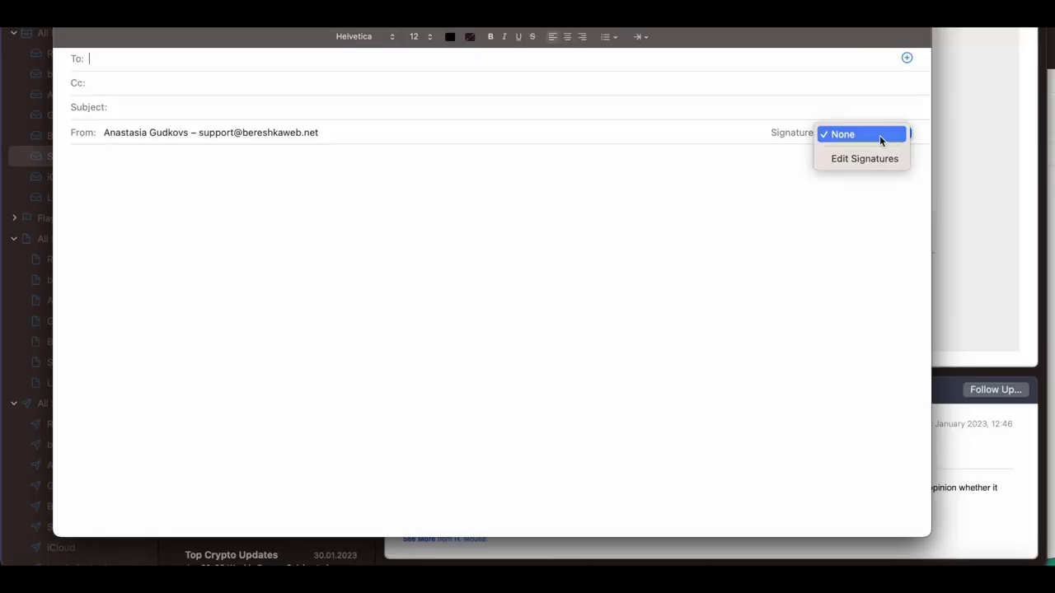
click(876, 158)
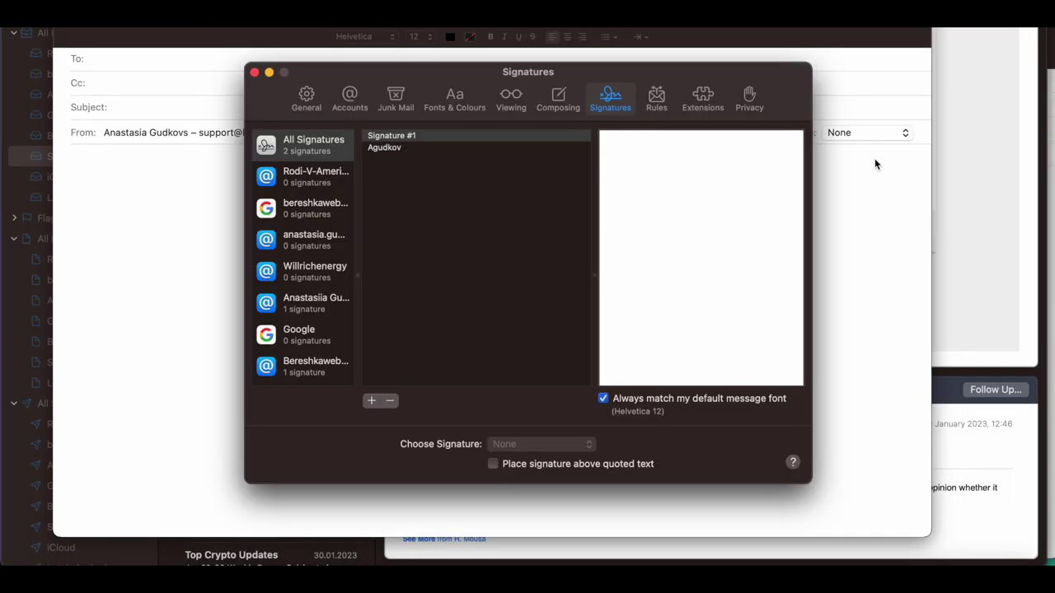
scroll(331, 318, down, 3)
click(331, 317)
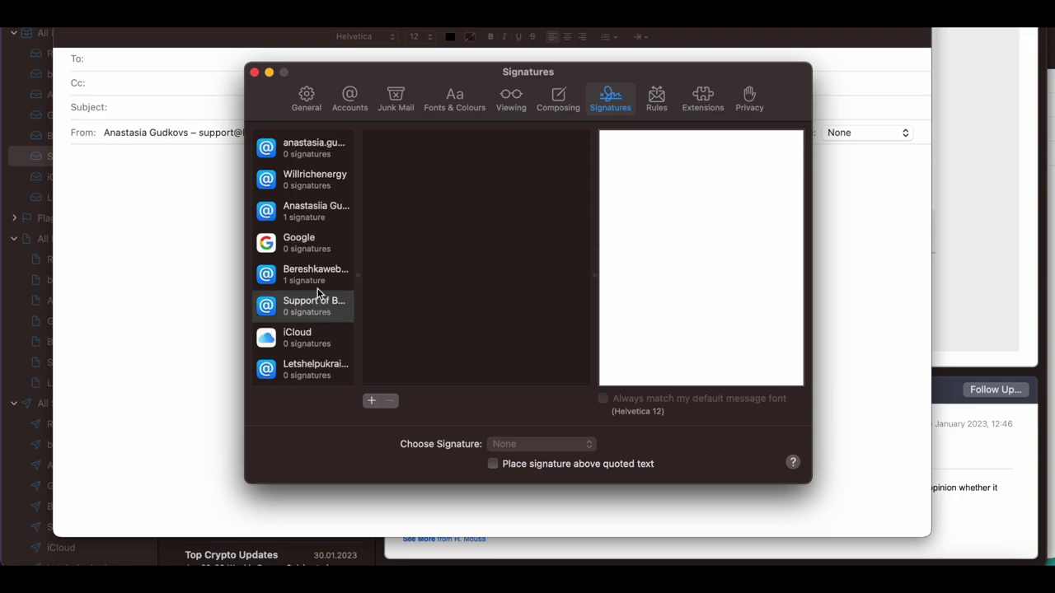
click(323, 313)
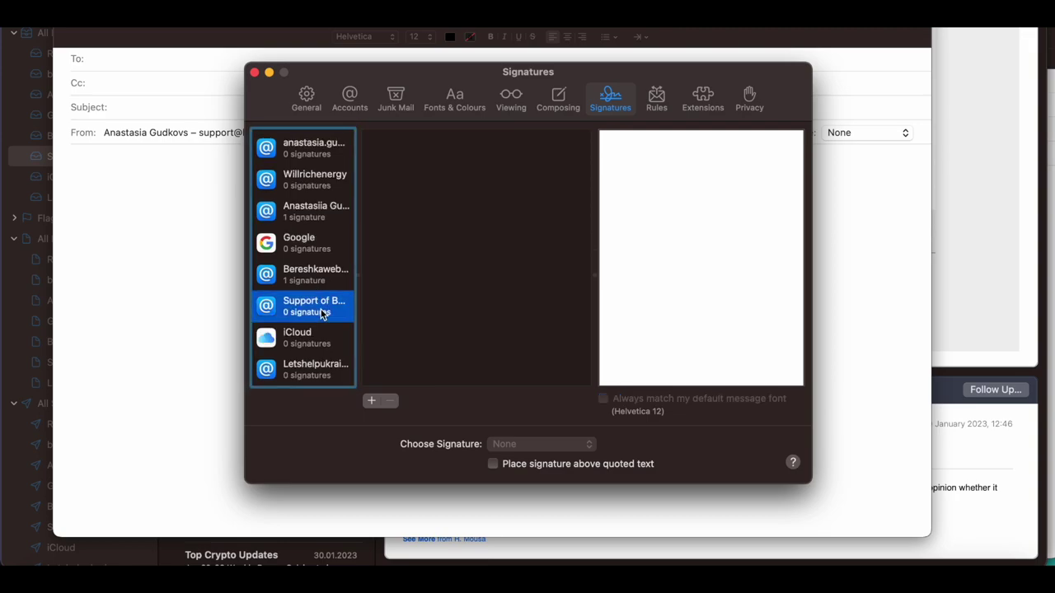
click(370, 400)
text(Support)
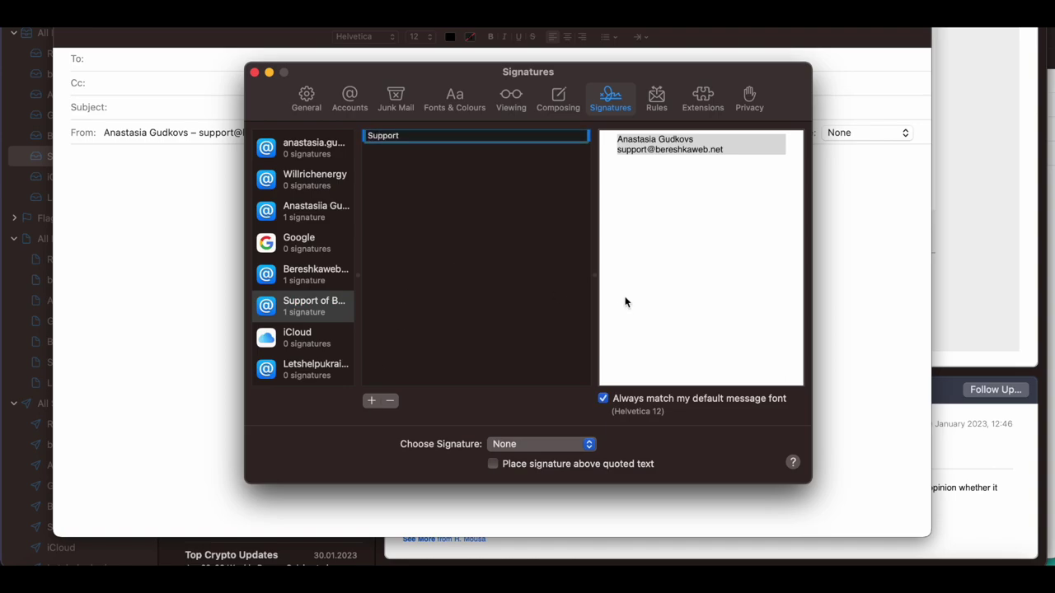
click(669, 245)
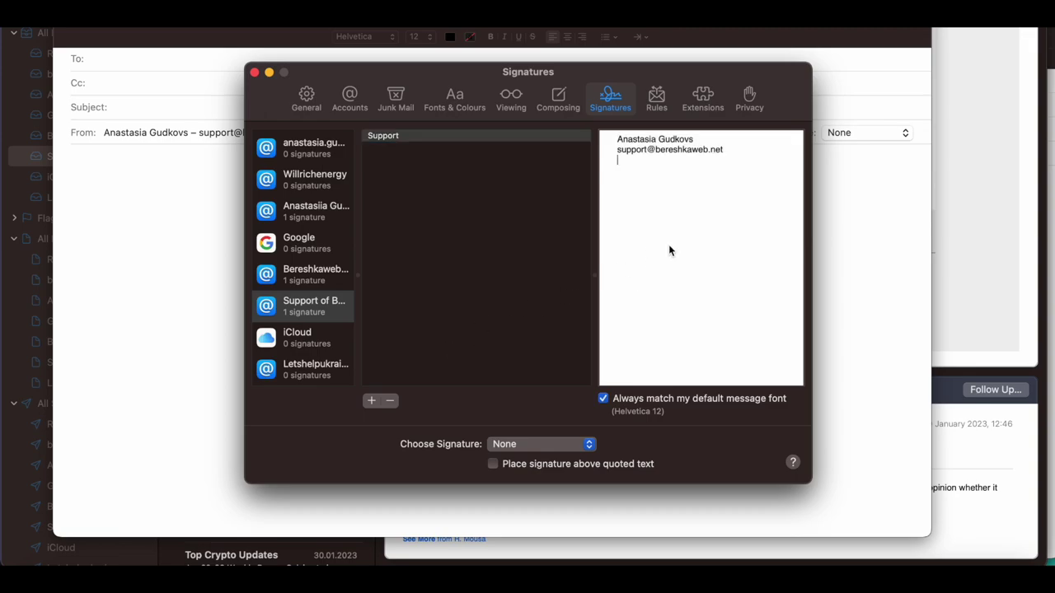
key(super+a)
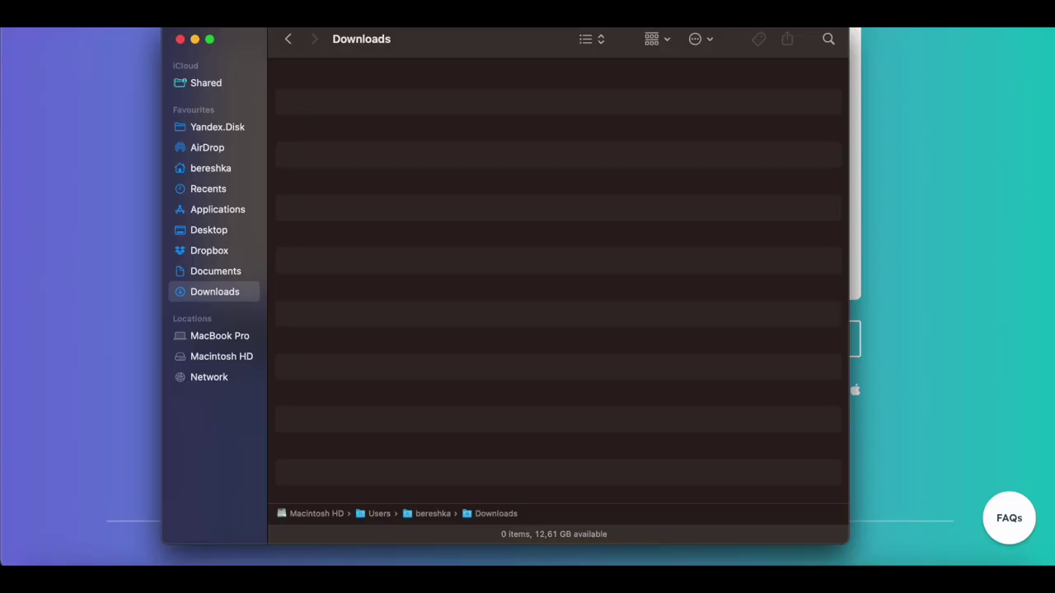
Step: Navigate Finder to Library/Mail/V10/MailData/Signatures
click(235, 115)
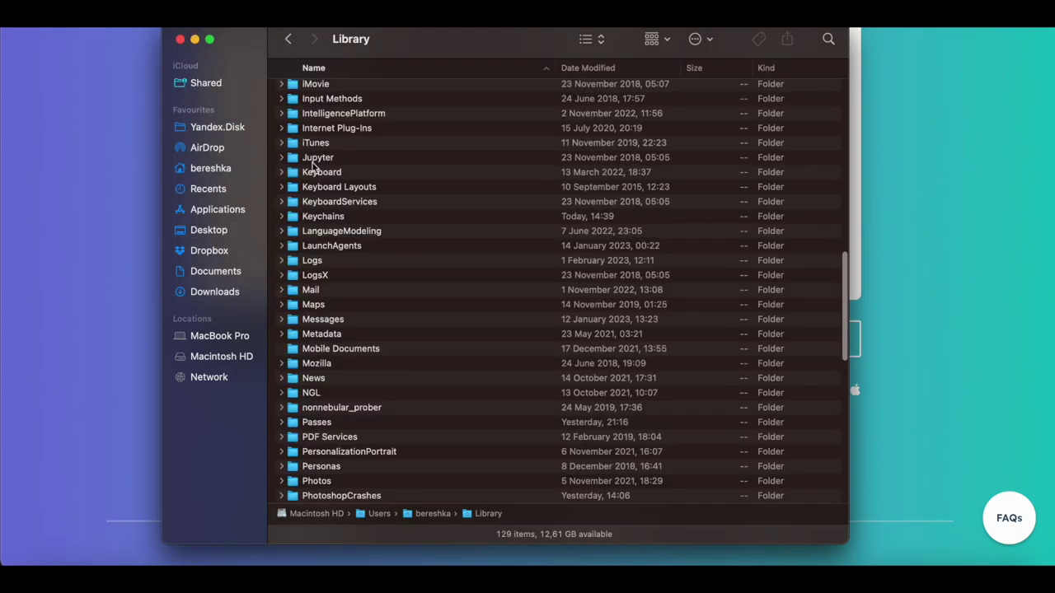
double_click(324, 292)
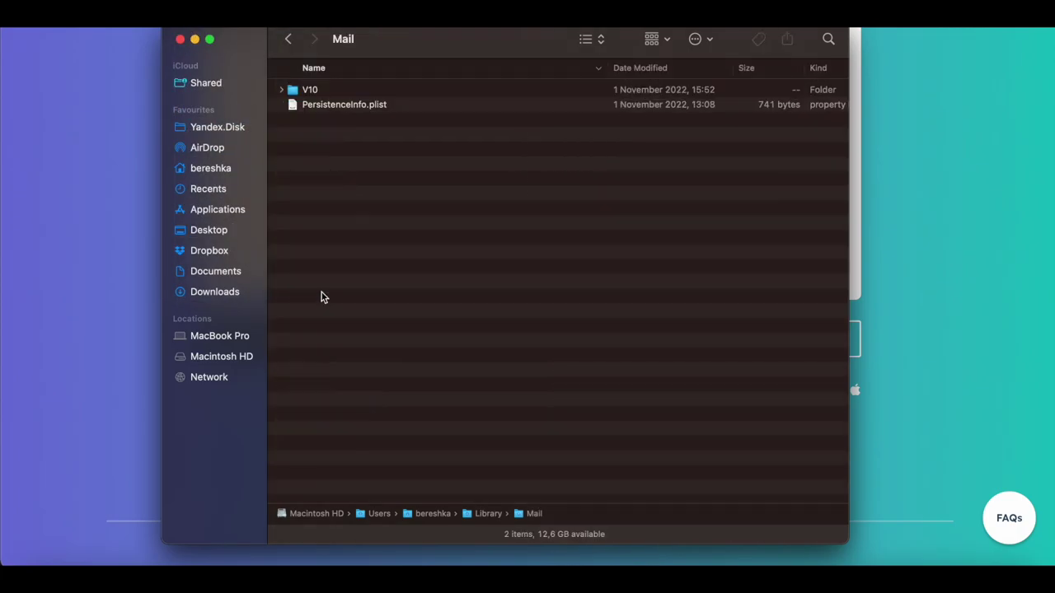
click(312, 96)
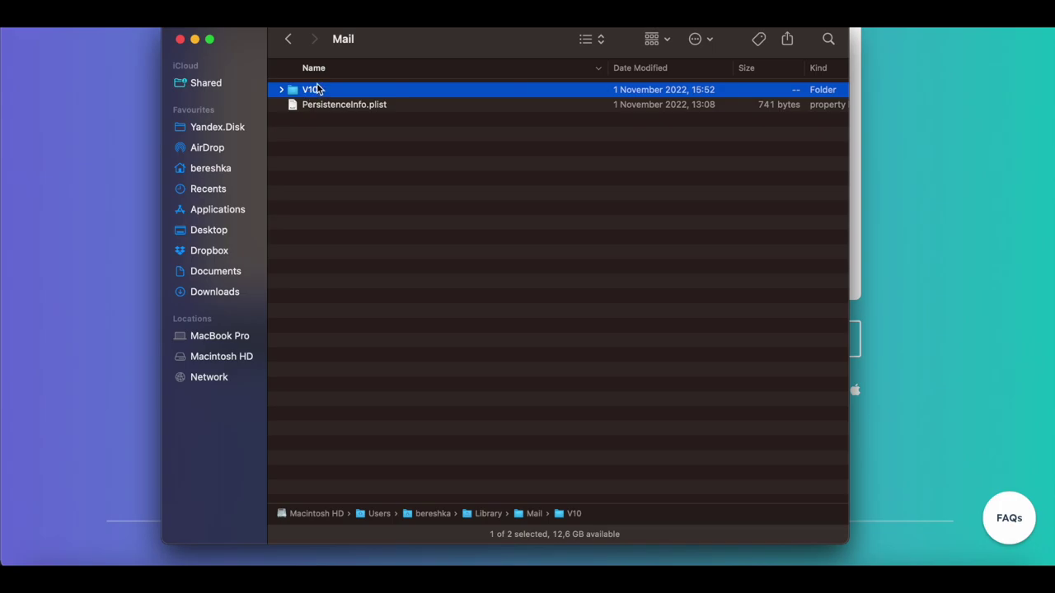
double_click(319, 92)
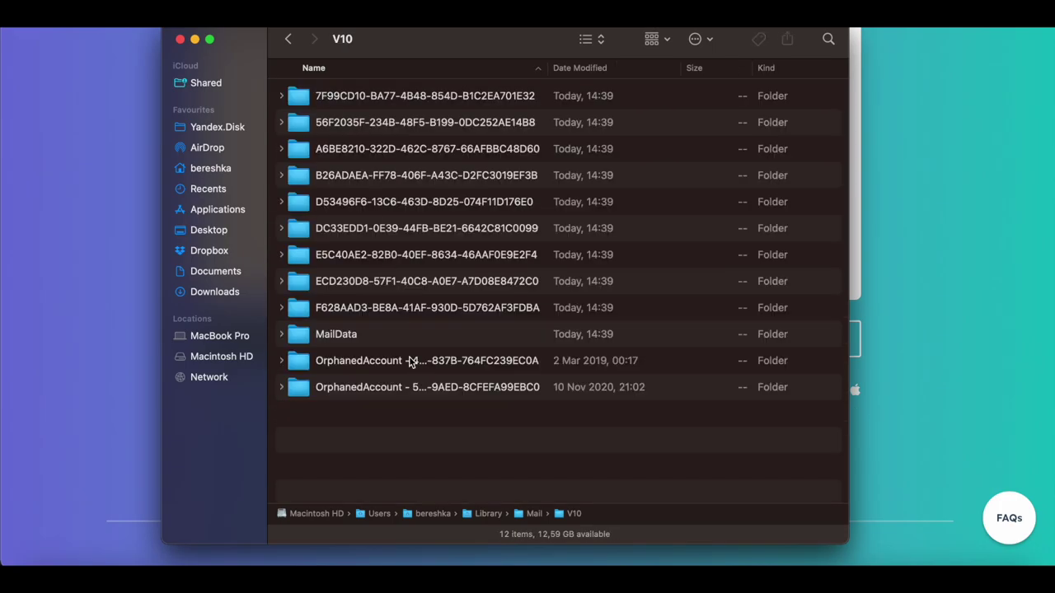
double_click(386, 335)
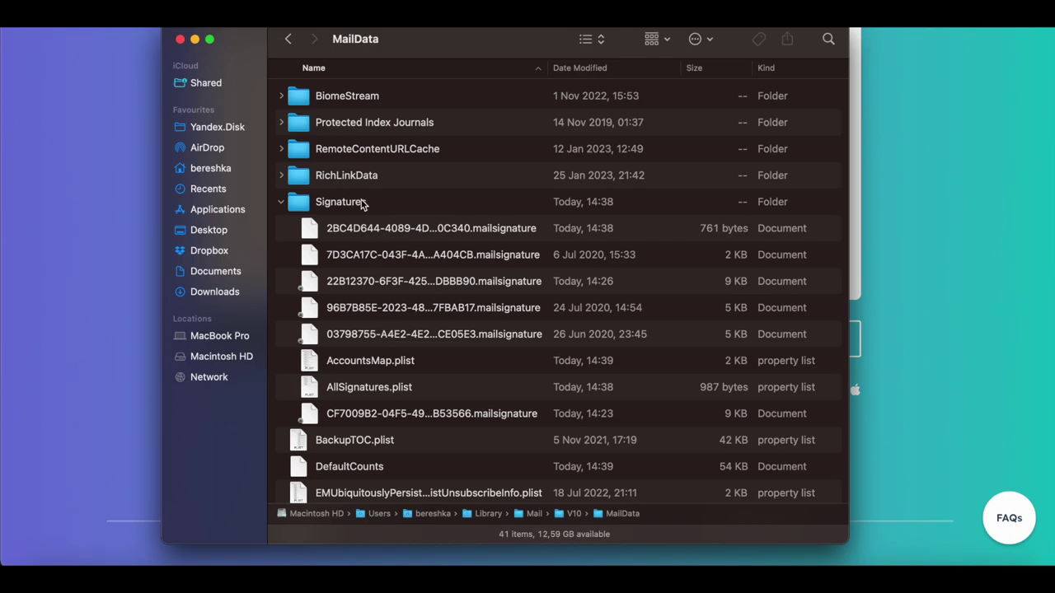
double_click(361, 205)
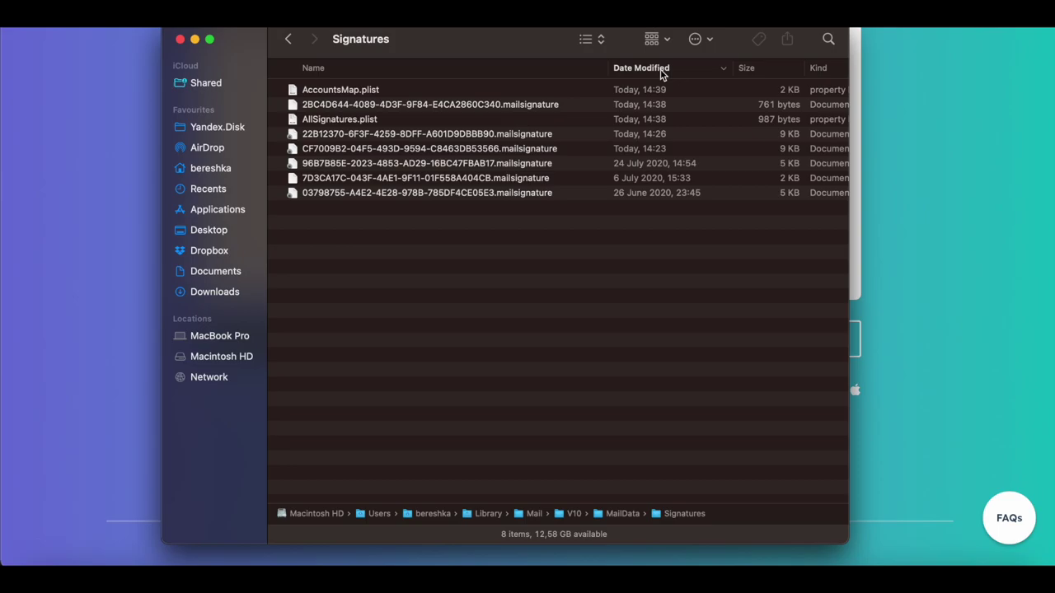
Step: Sort newest first by date and open the latest .mailsignature file in TextEdit
click(661, 71)
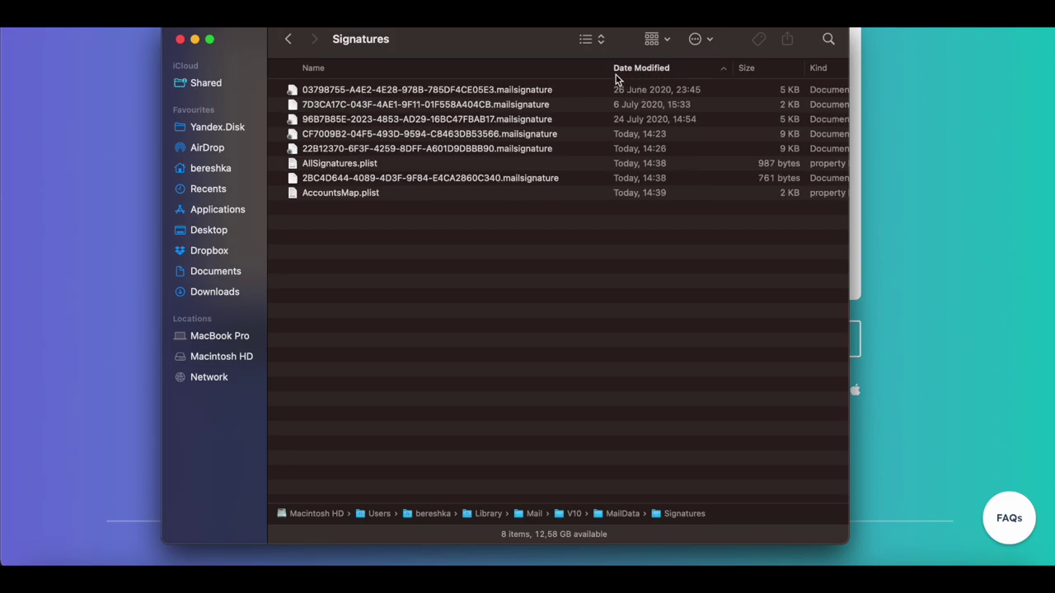
click(634, 69)
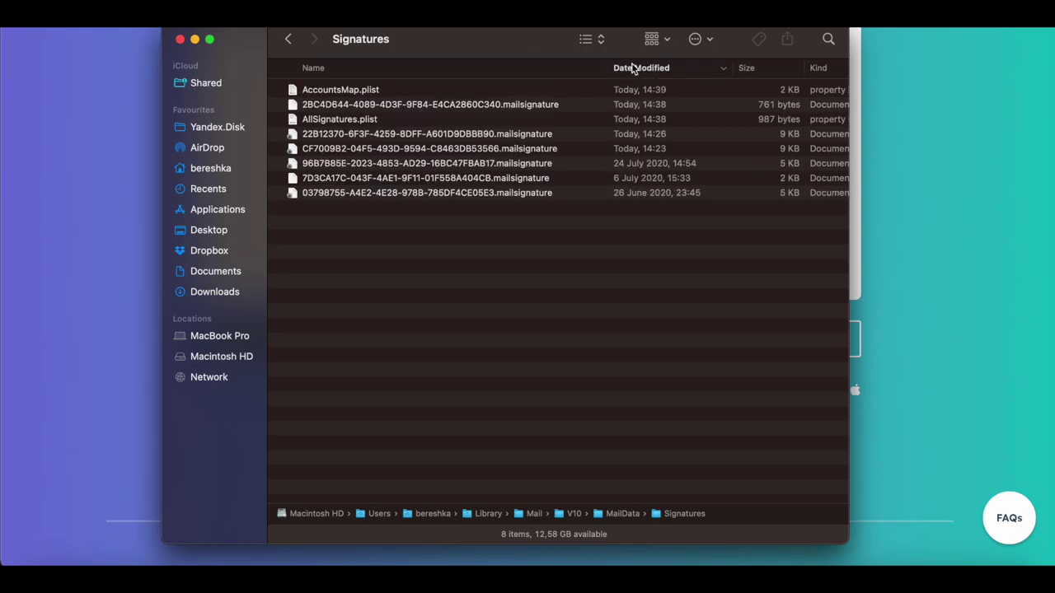
click(420, 94)
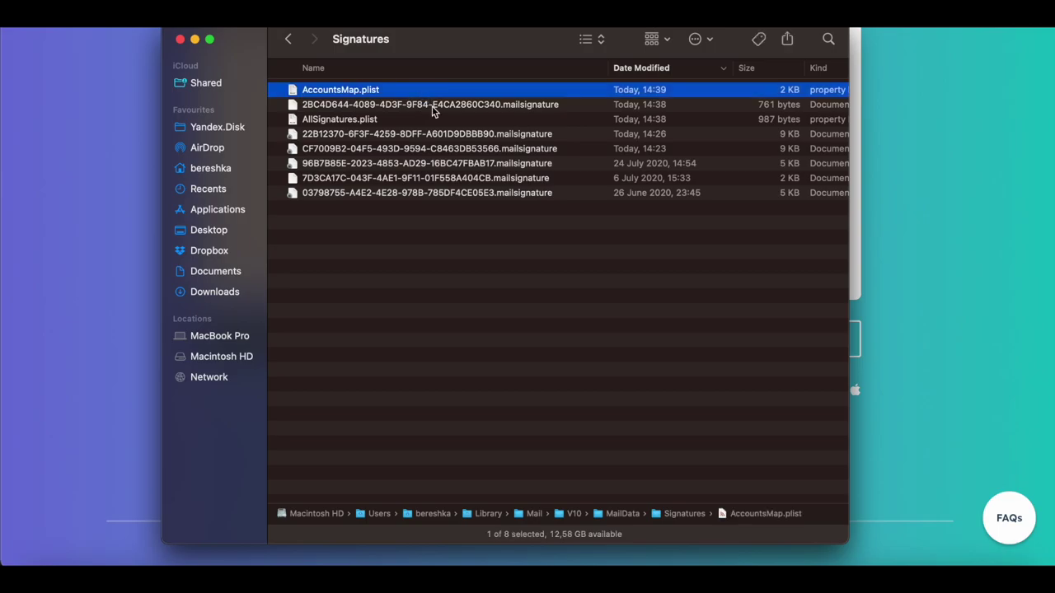
click(432, 107)
right_click(527, 109)
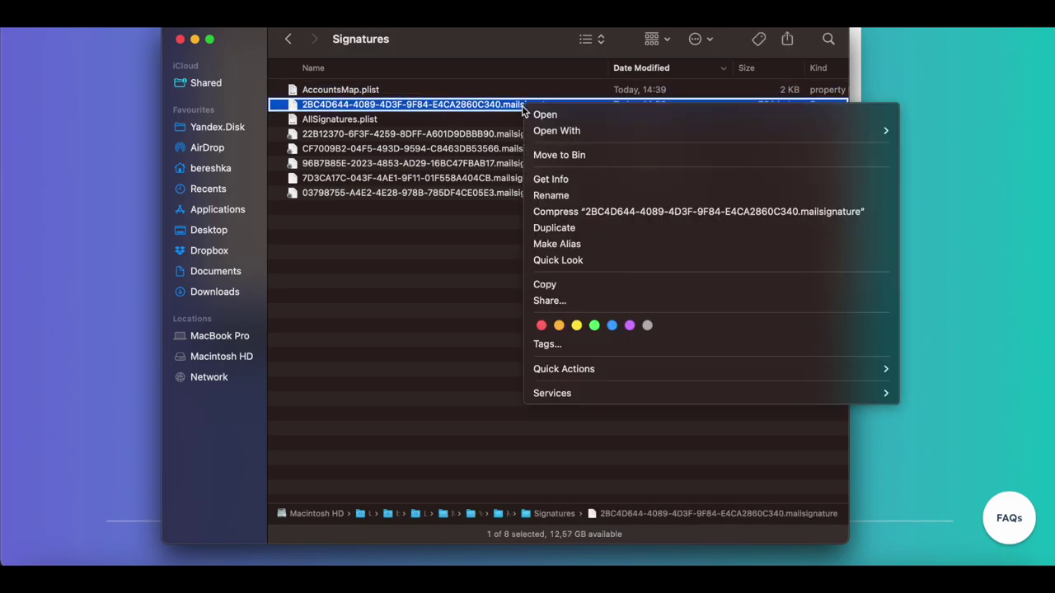
mouse_move(563, 132)
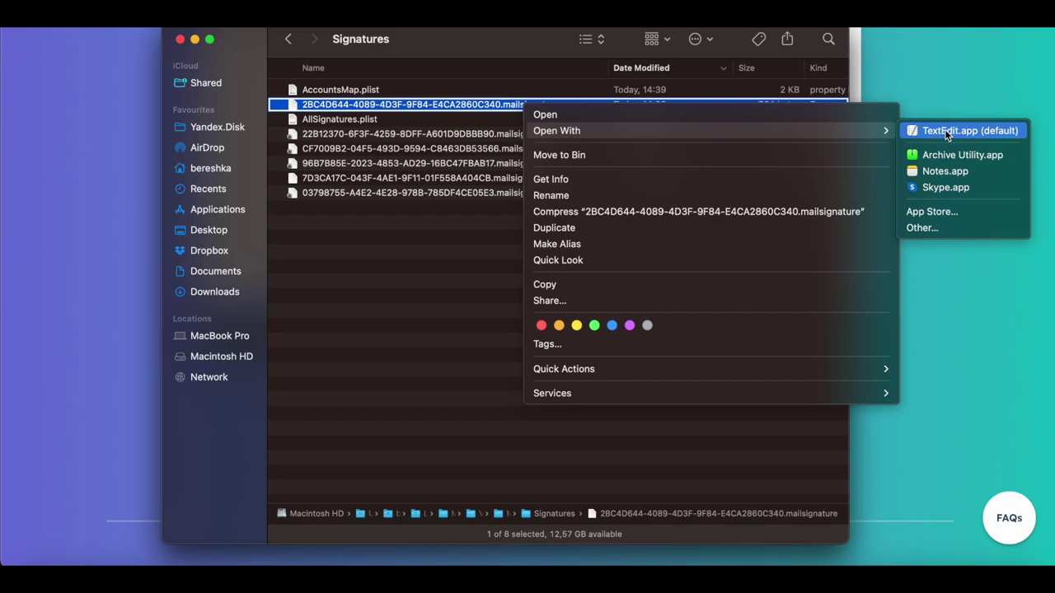
click(948, 132)
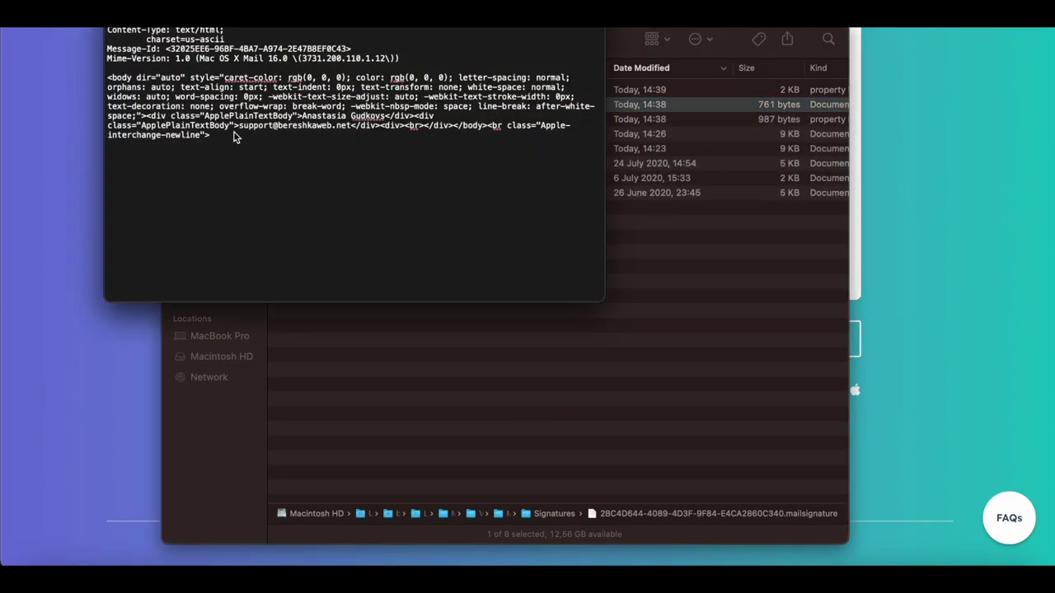
Step: Replace everything from <body> to the end with the pasted HubSpot signature HTML
drag(231, 145, 110, 79)
click(115, 82)
drag(219, 141, 104, 80)
key(BackSpace)
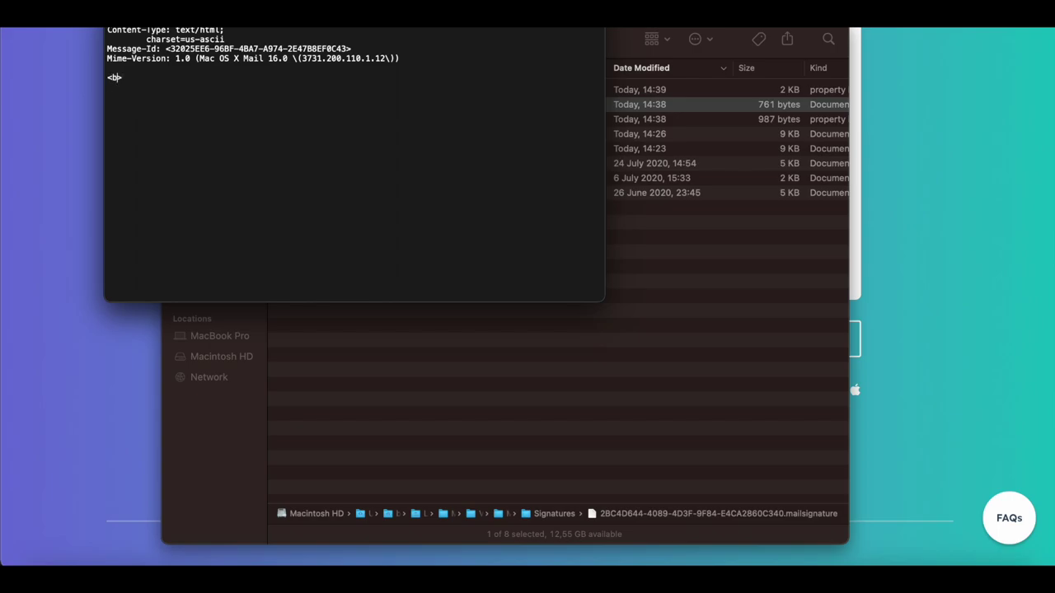
key(super+v)
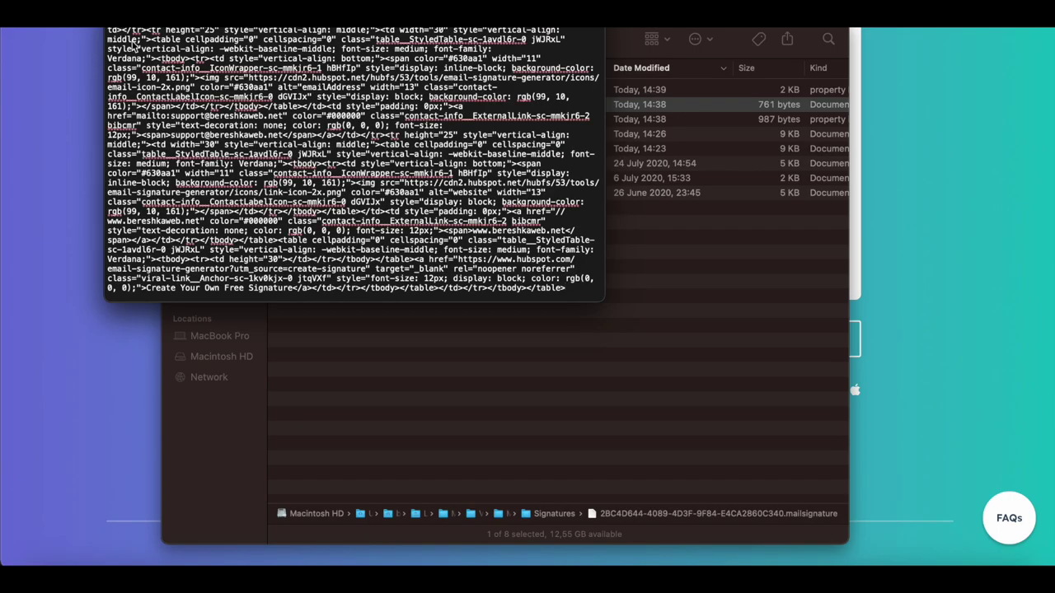
scroll(198, 152, up, 5)
scroll(198, 152, up, 10)
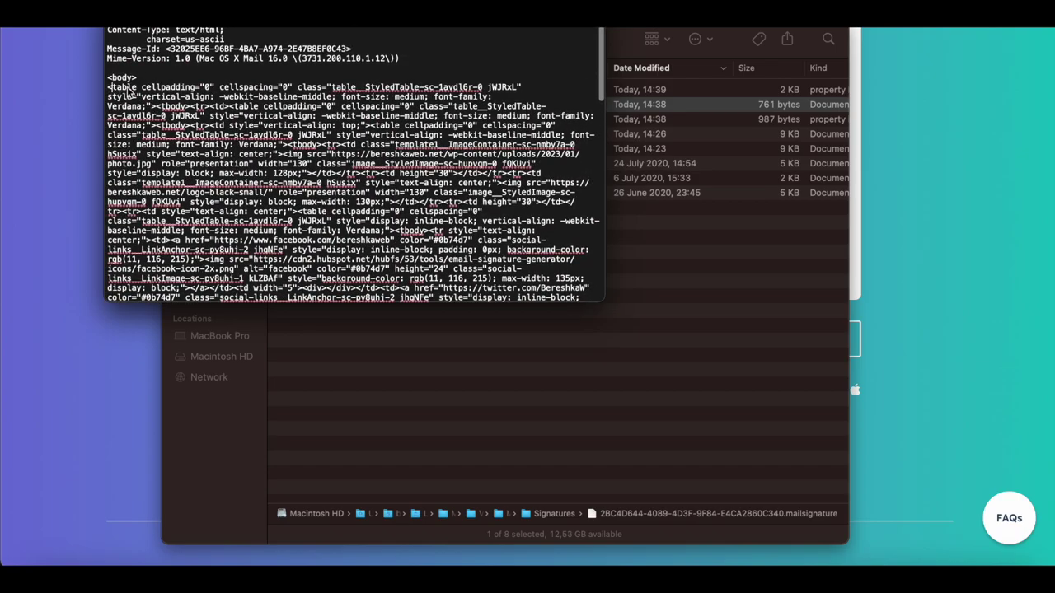
drag(109, 88, 153, 93)
click(151, 89)
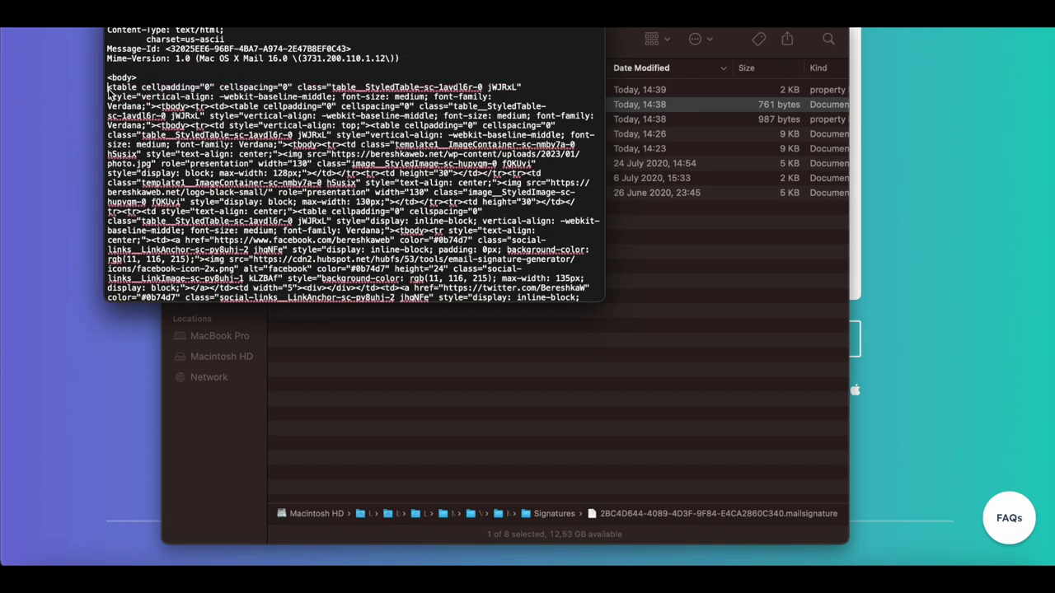
scroll(206, 247, down, 15)
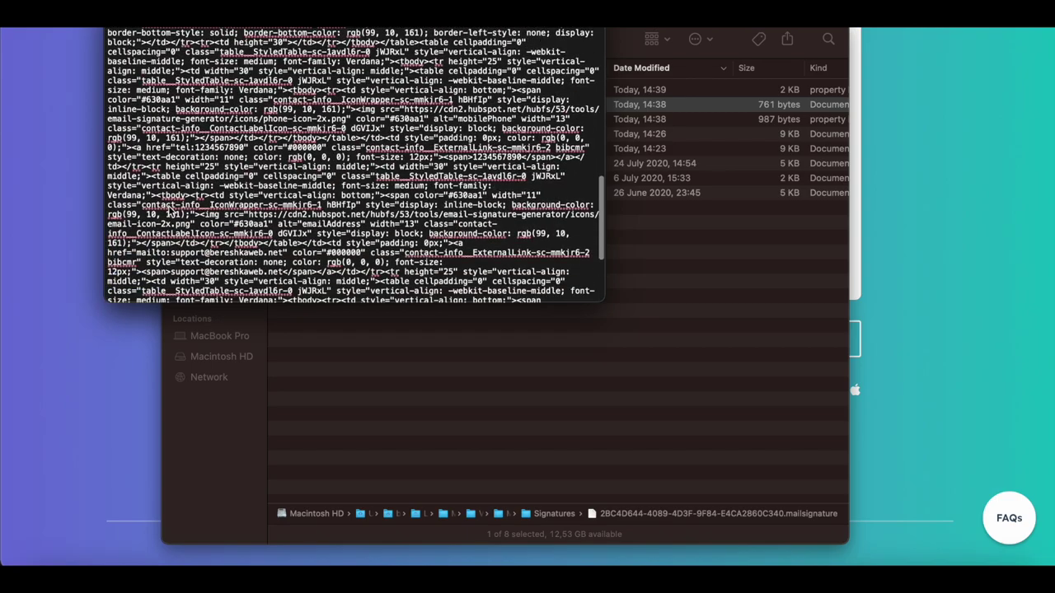
click(582, 301)
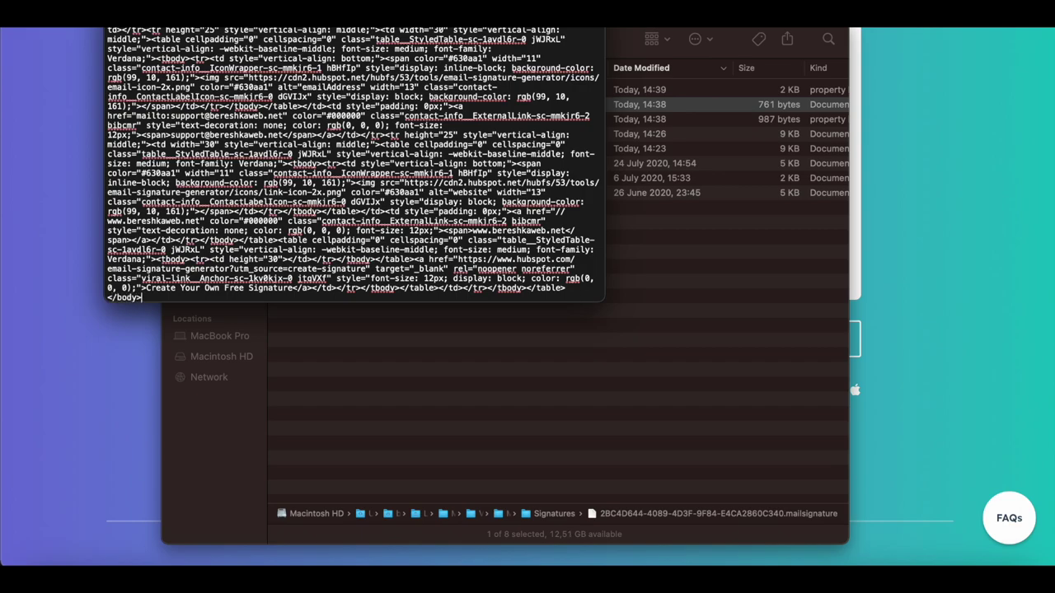
Step: Save the .mailsignature file, mark it Locked, and close it
key(super+s)
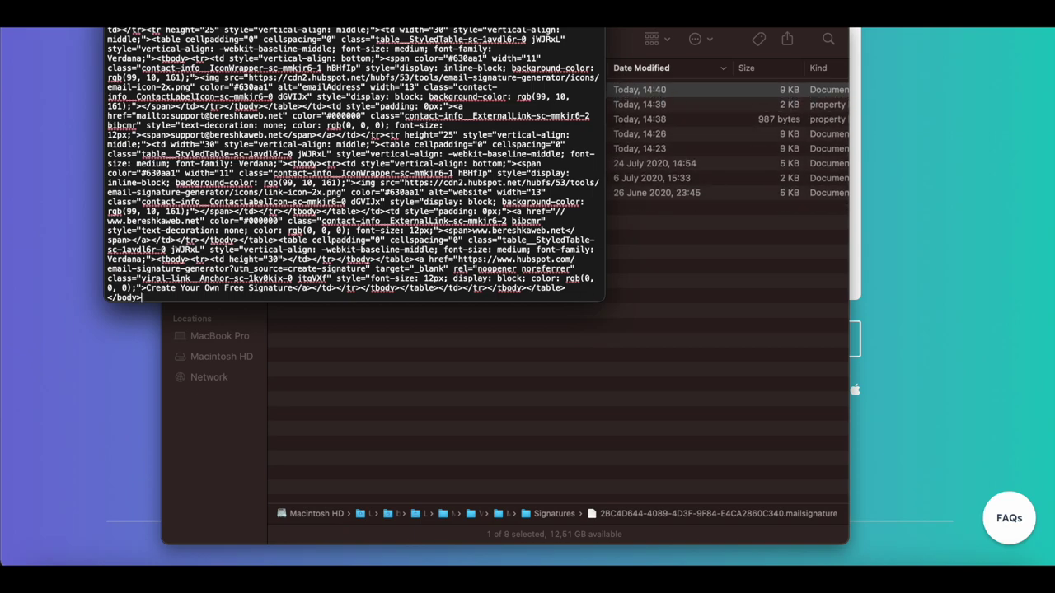
drag(514, 5, 514, 71)
click(513, 73)
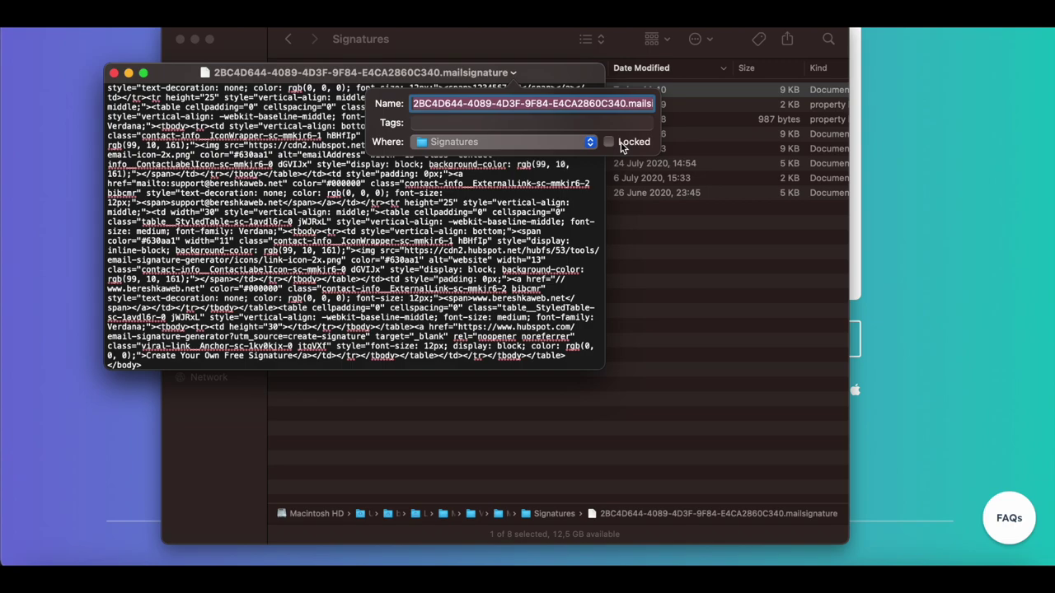
click(622, 145)
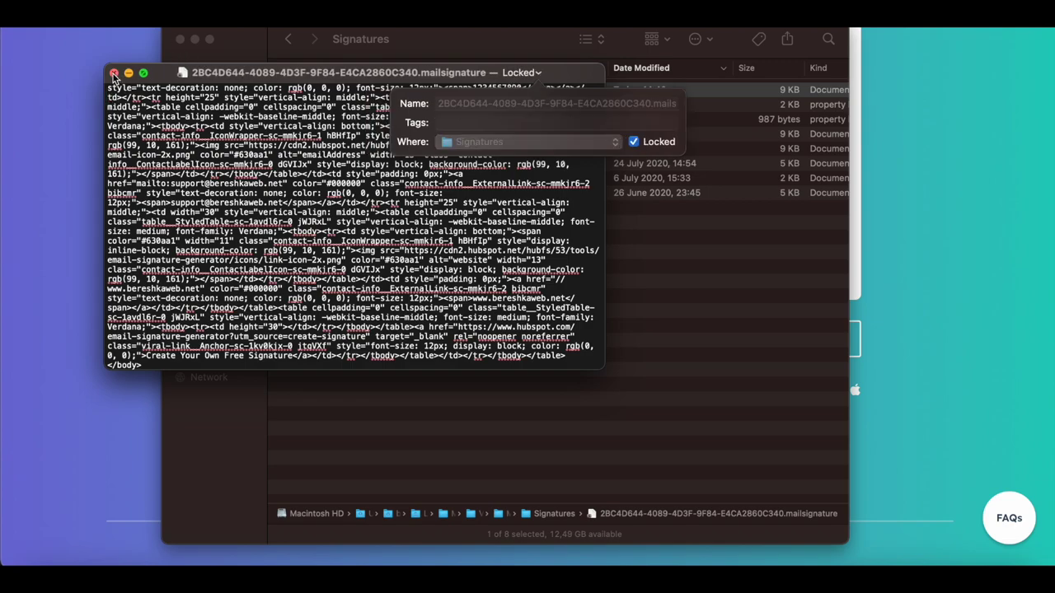
click(114, 73)
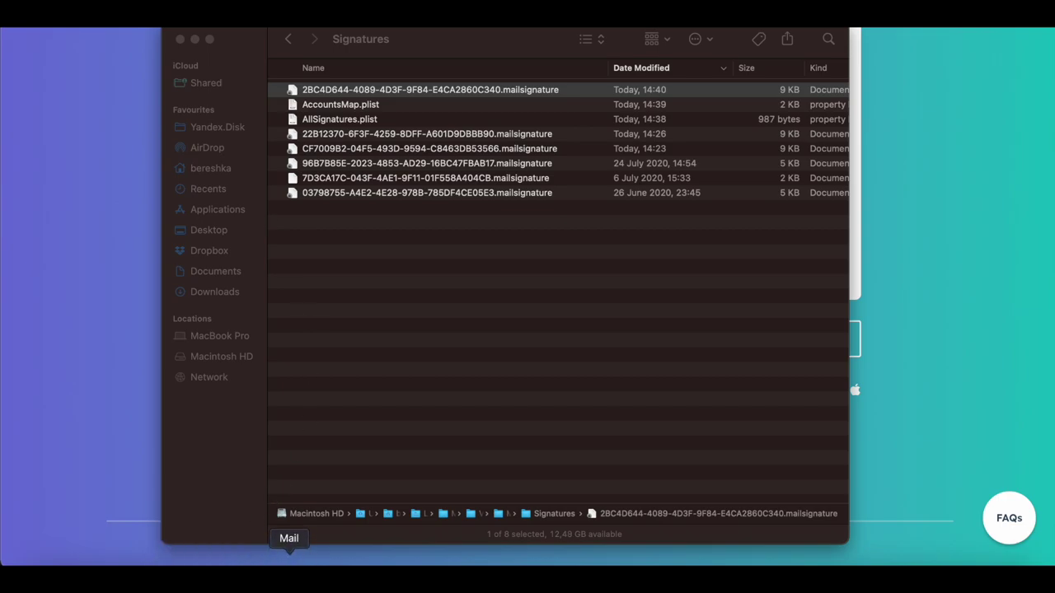
click(288, 564)
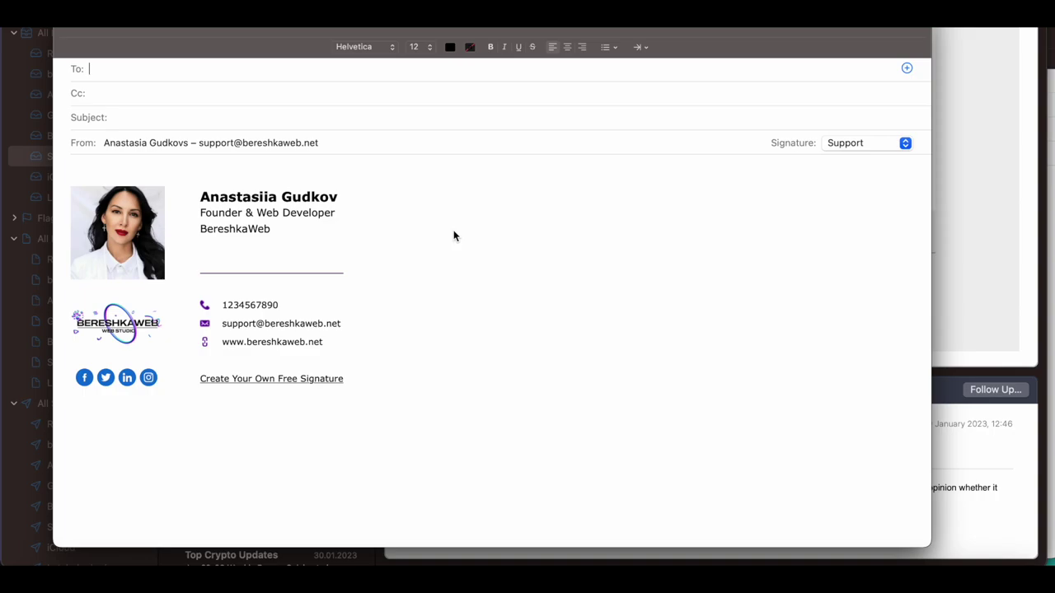
Step: In the new message's signature, delete the last letter of the link text
drag(411, 373, 224, 326)
click(440, 385)
key(BackSpace)
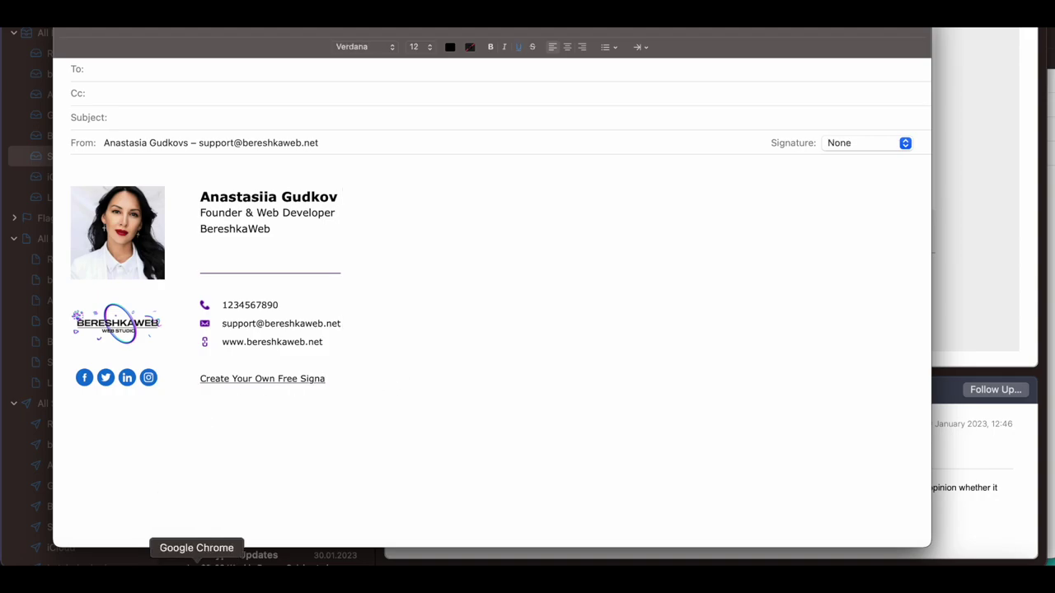
Step: Reopen the .mailsignature file from the Signatures folder in TextEdit and enlarge its window
click(43, 563)
right_click(435, 89)
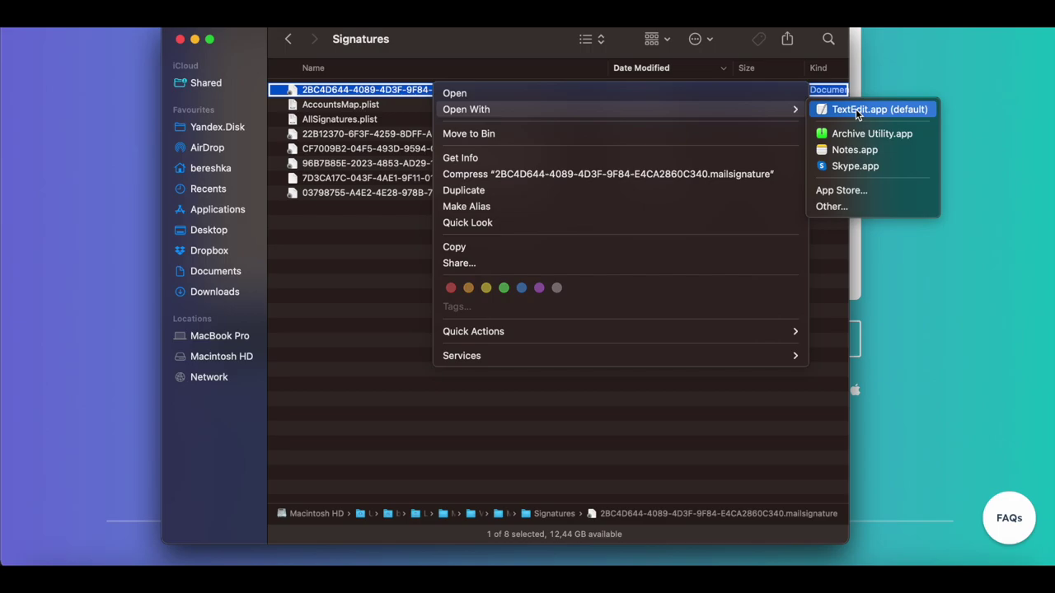
click(857, 114)
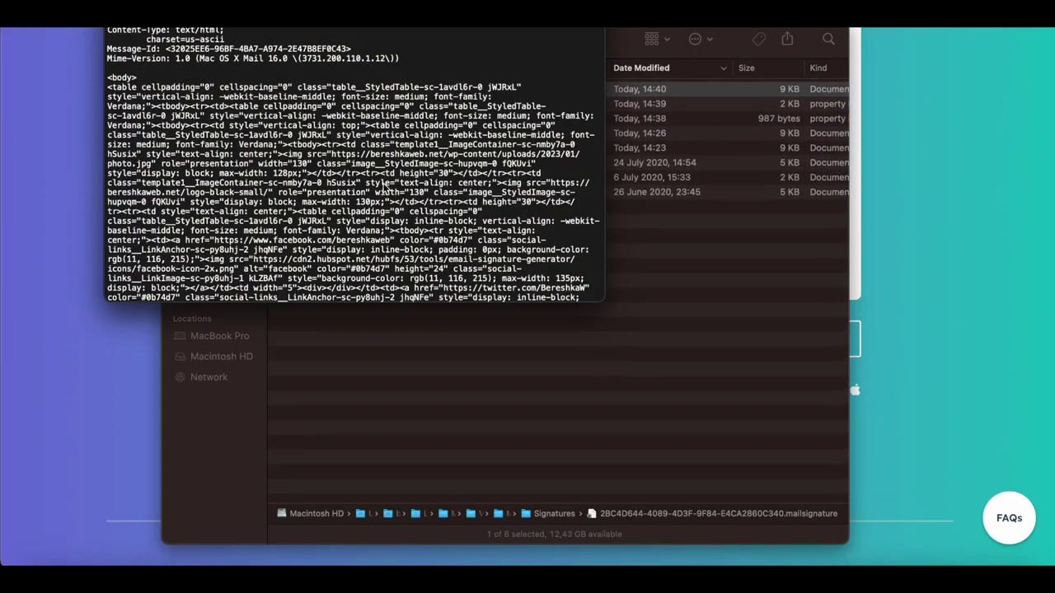
scroll(383, 188, down, 10)
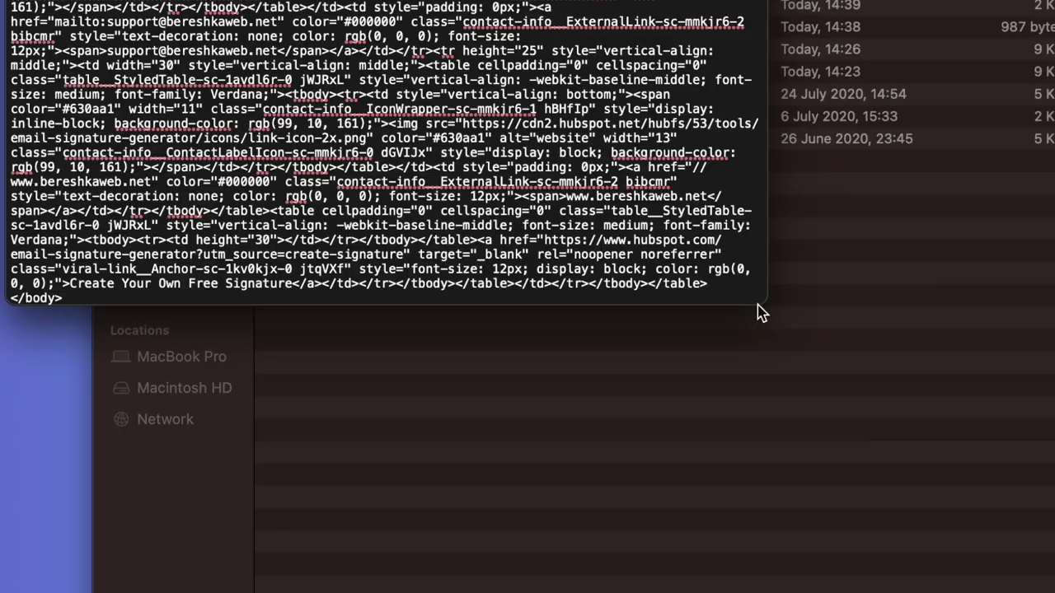
drag(758, 307, 1034, 456)
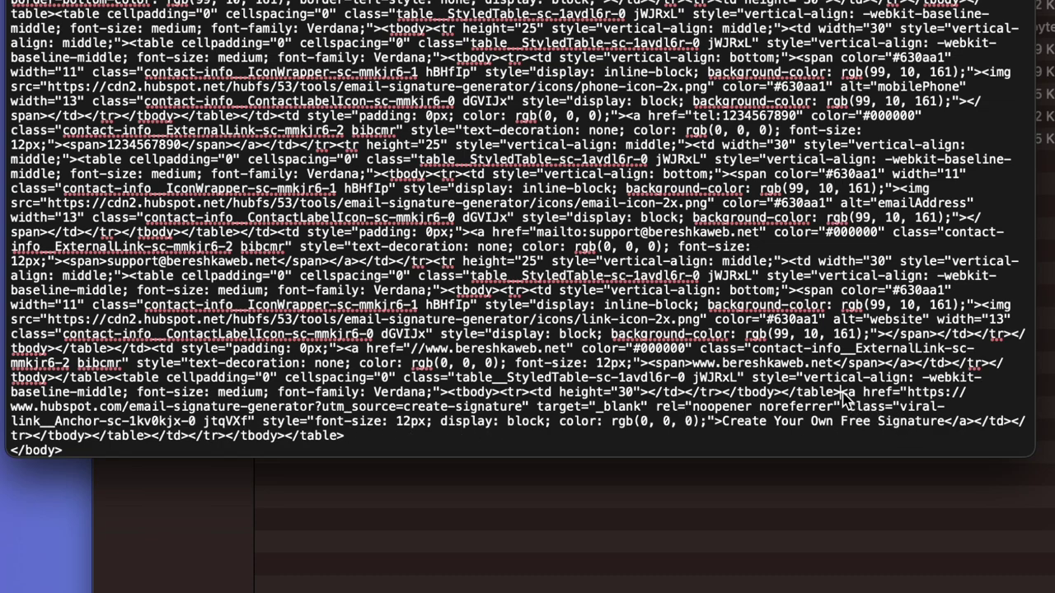
Step: Remove the Create Your Own Free Signature link HTML, then save, relock and close the file
mouse_move(843, 394)
mouse_down()
mouse_move(989, 425)
mouse_move(406, 455)
mouse_move(677, 449)
mouse_move(884, 396)
mouse_move(412, 441)
mouse_move(195, 443)
mouse_move(931, 408)
mouse_move(975, 423)
mouse_up()
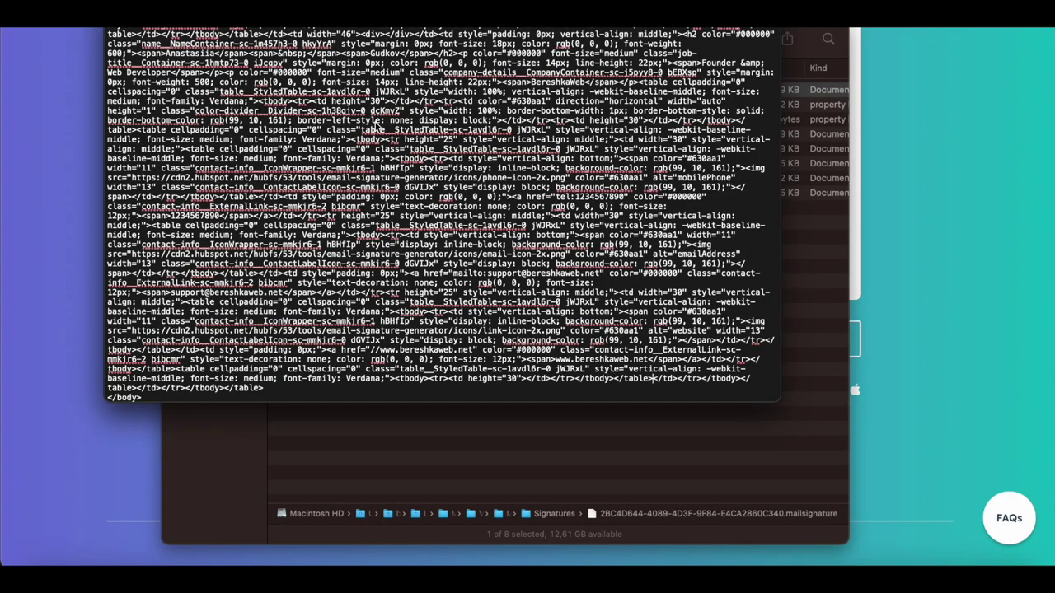
key(super+s)
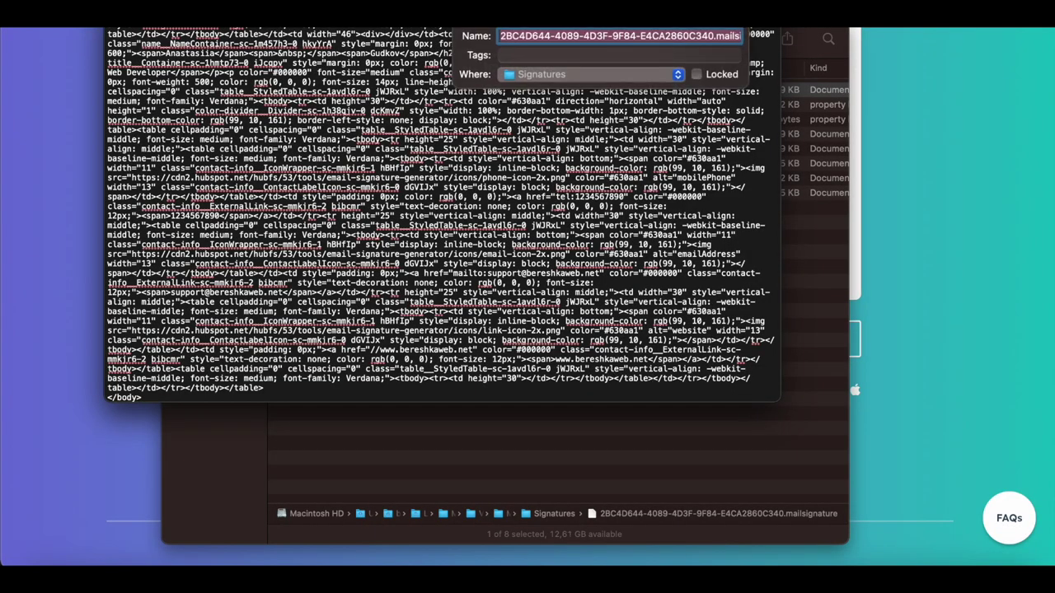
click(722, 76)
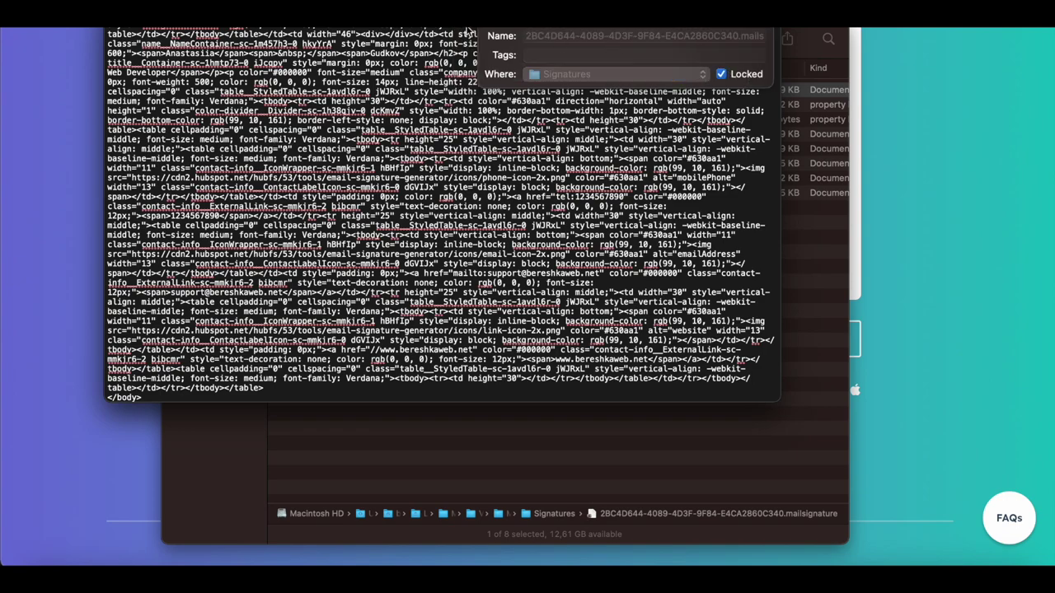
key(super+w)
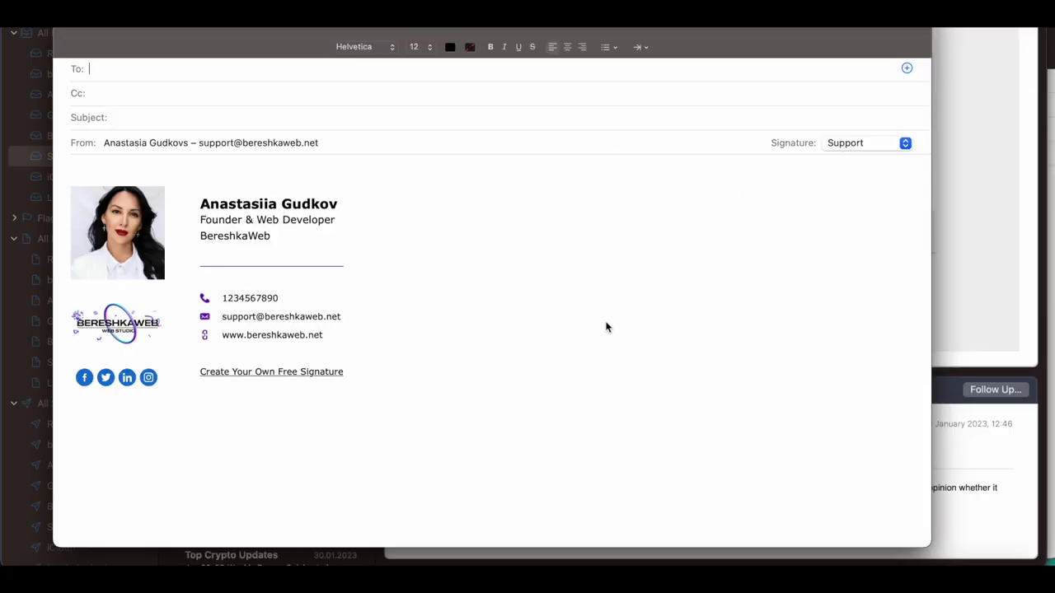
Step: Reapply the Support signature to the message from the Signature pop-up
click(858, 144)
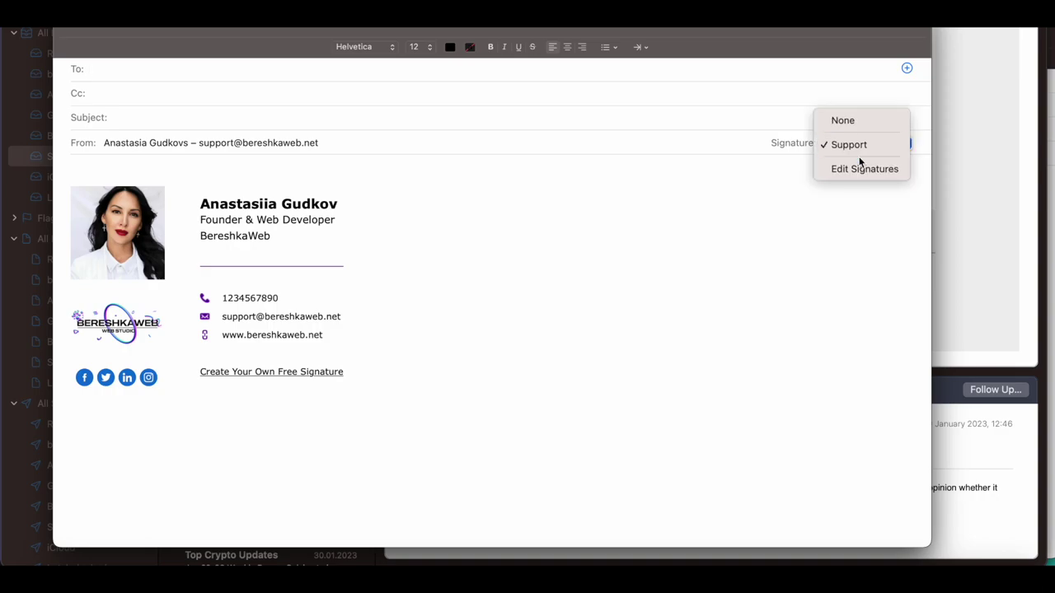
click(852, 145)
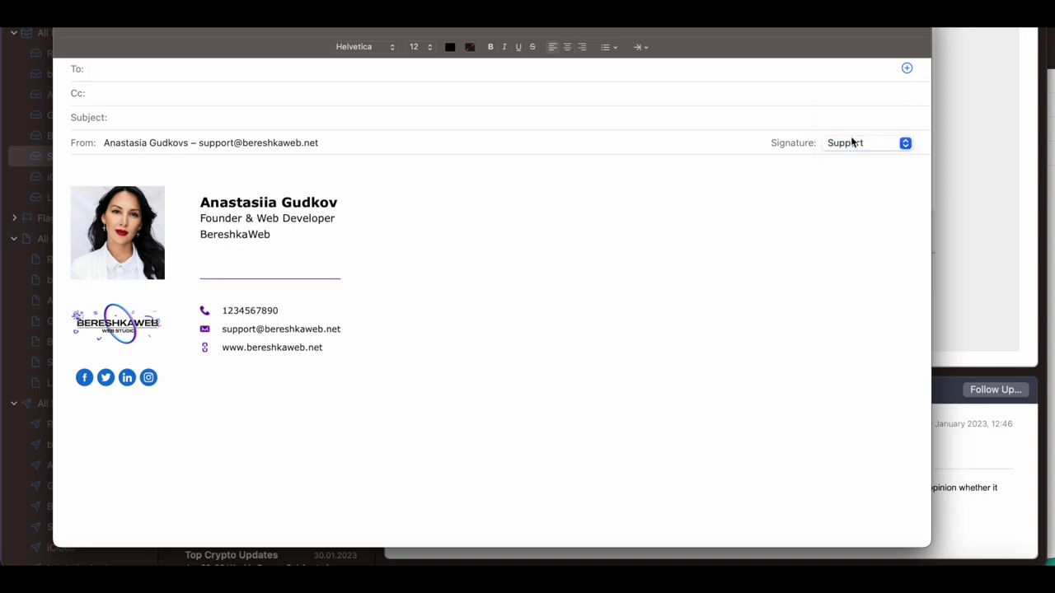